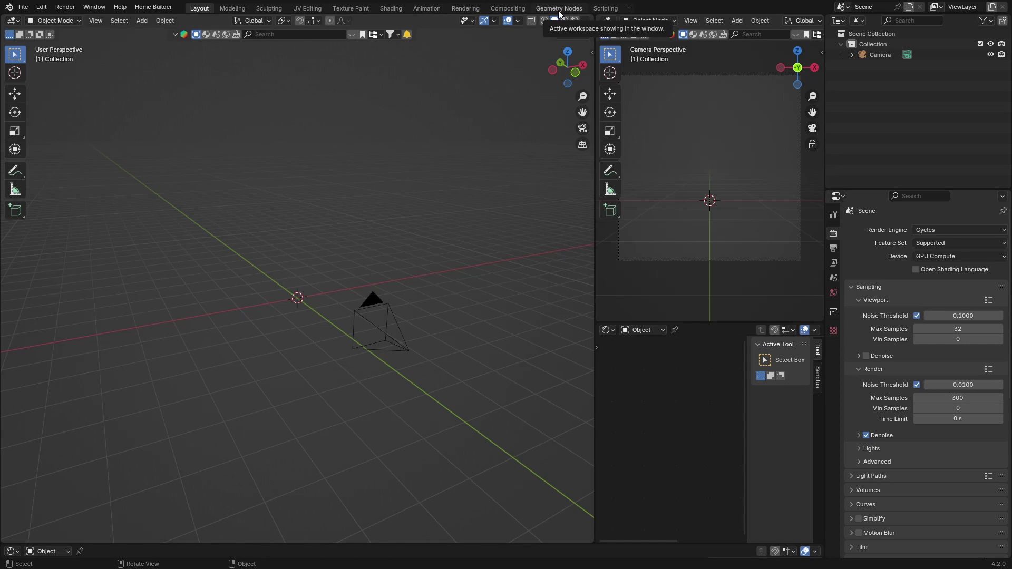
Switch briefly to Geometry Nodes, return to Layout, and bring up the viewport's Add menu
click(558, 10)
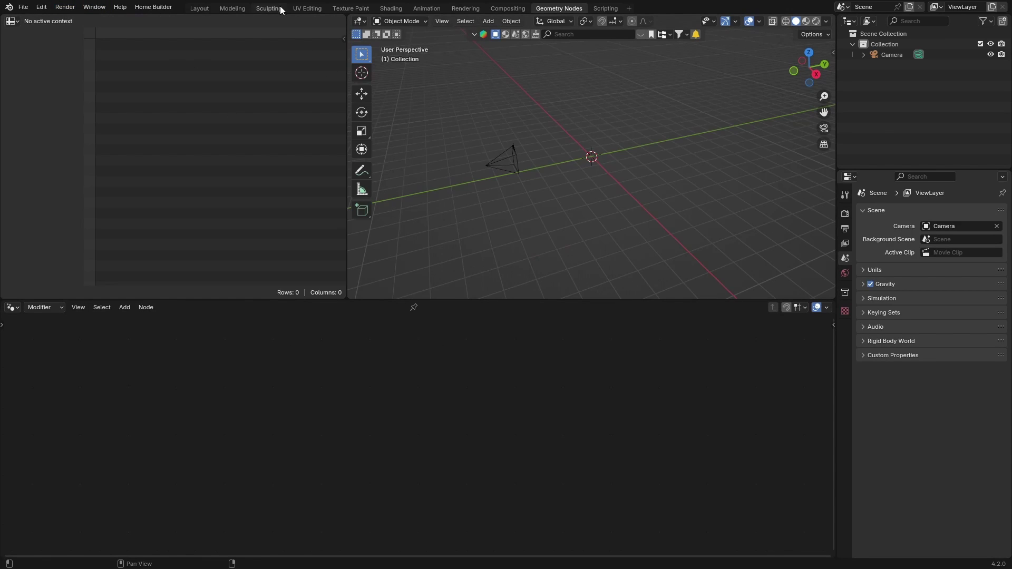
click(208, 13)
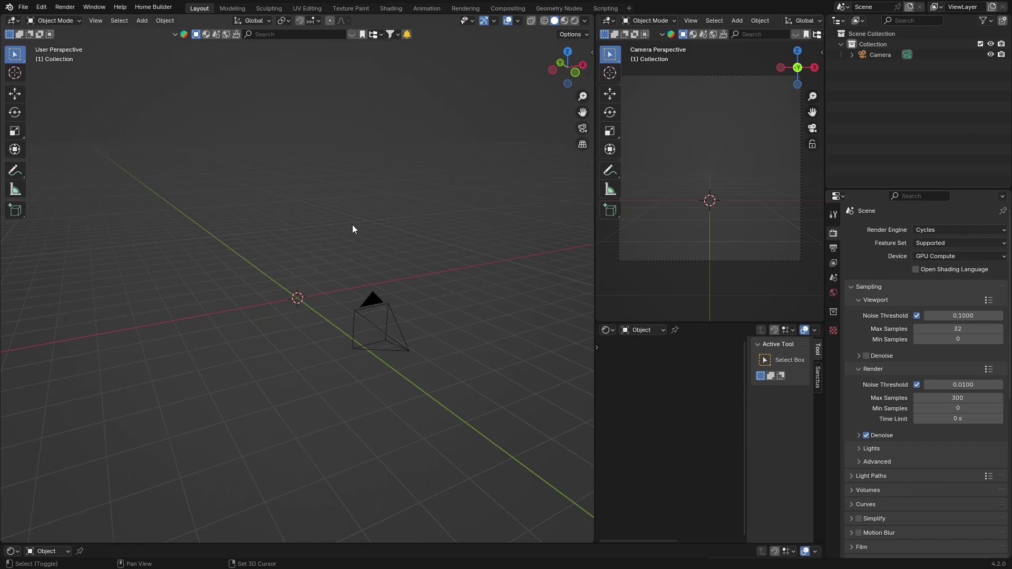
key(shift+a)
Add a Plane mesh and create a new geometry node tree for it
mouse_move(315, 252)
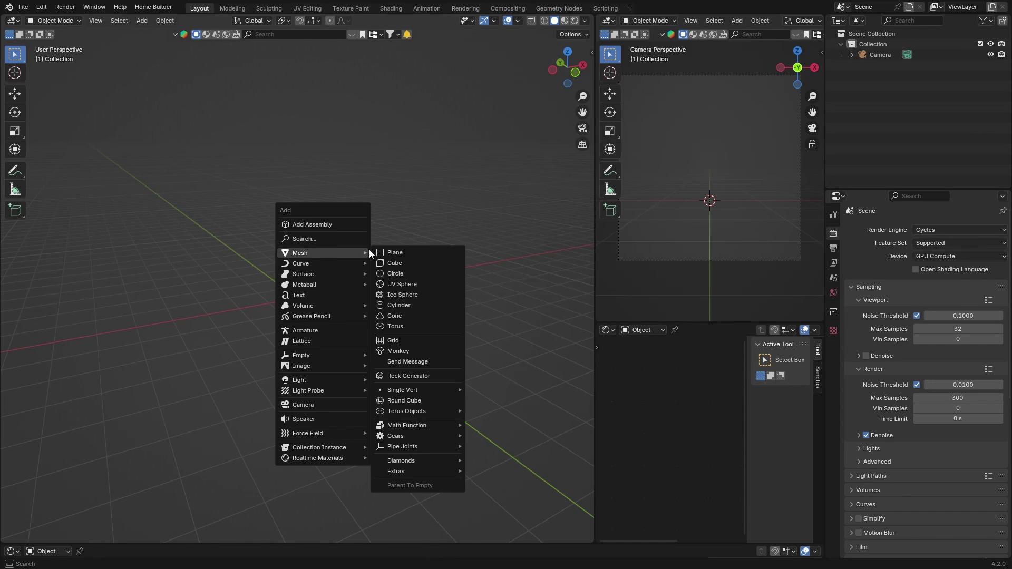
click(388, 251)
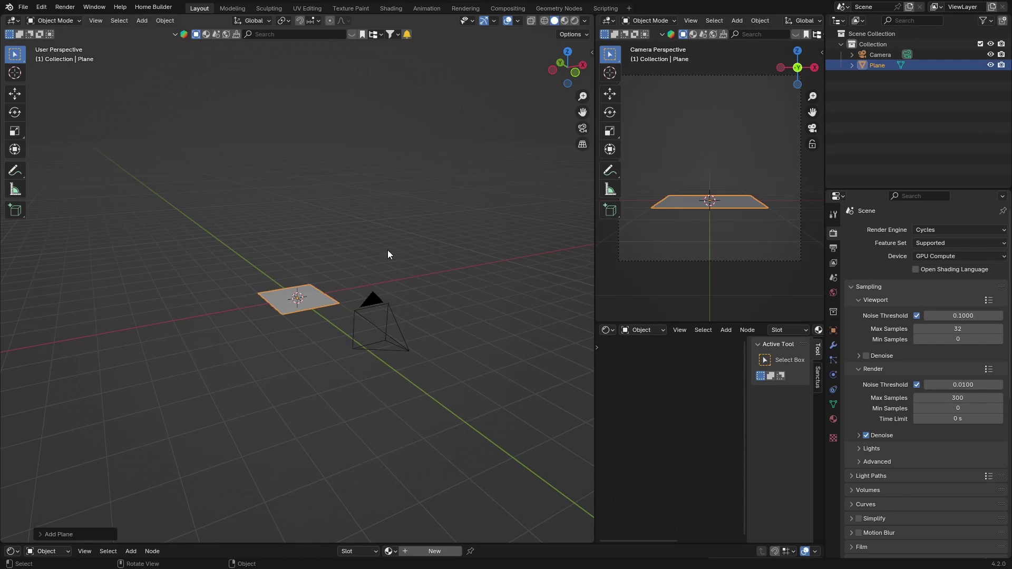
click(559, 9)
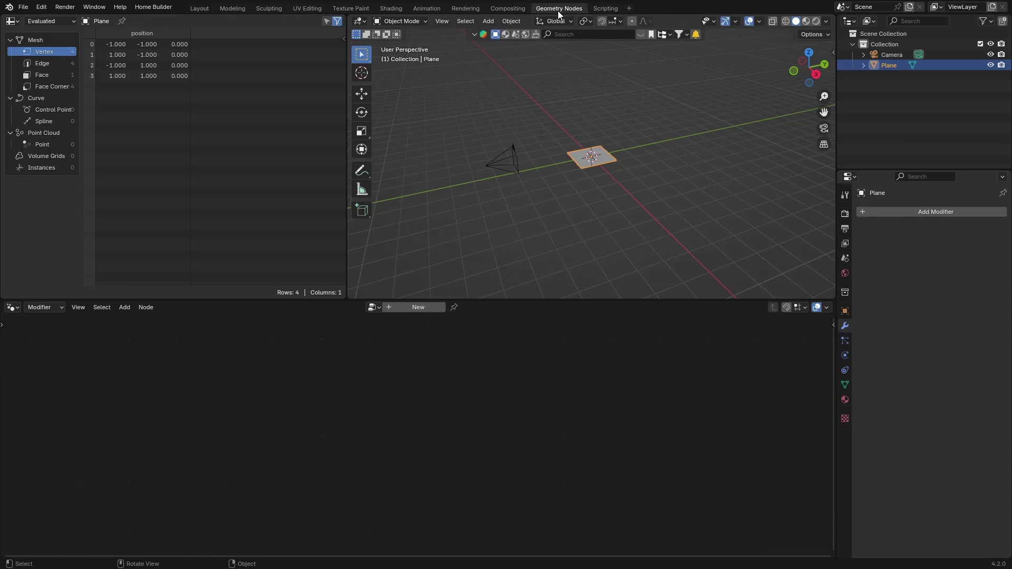
click(419, 307)
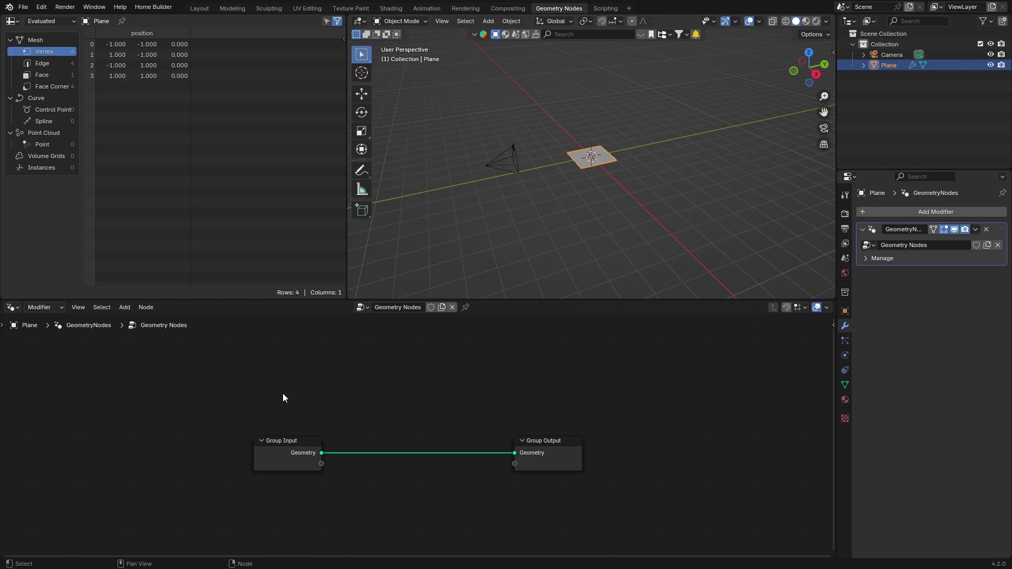
Insert a Set Position node between Group Input and Group Output, then spread the nodes apart
key(shift+a)
click(245, 326)
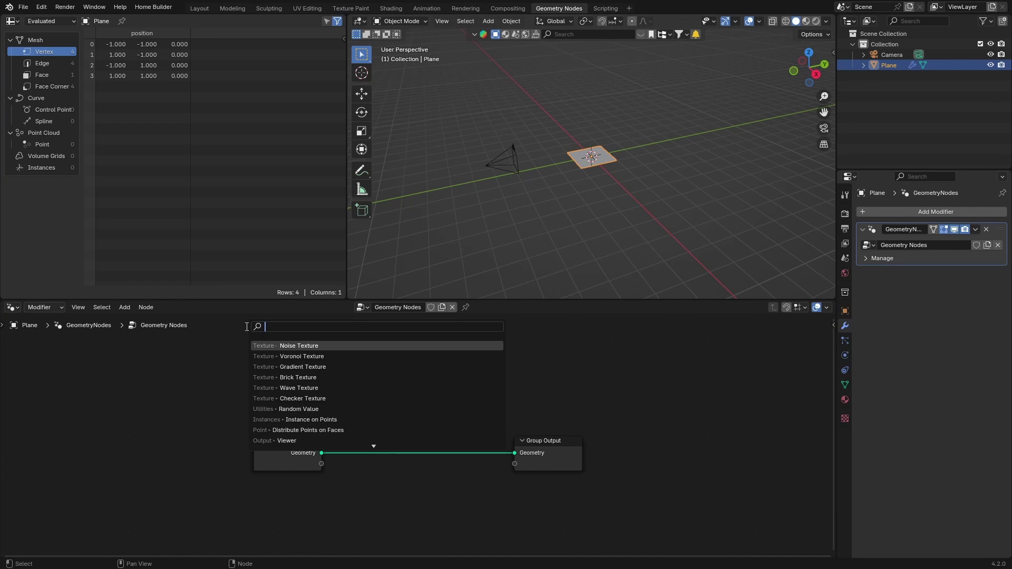
text(set pos)
key(Return)
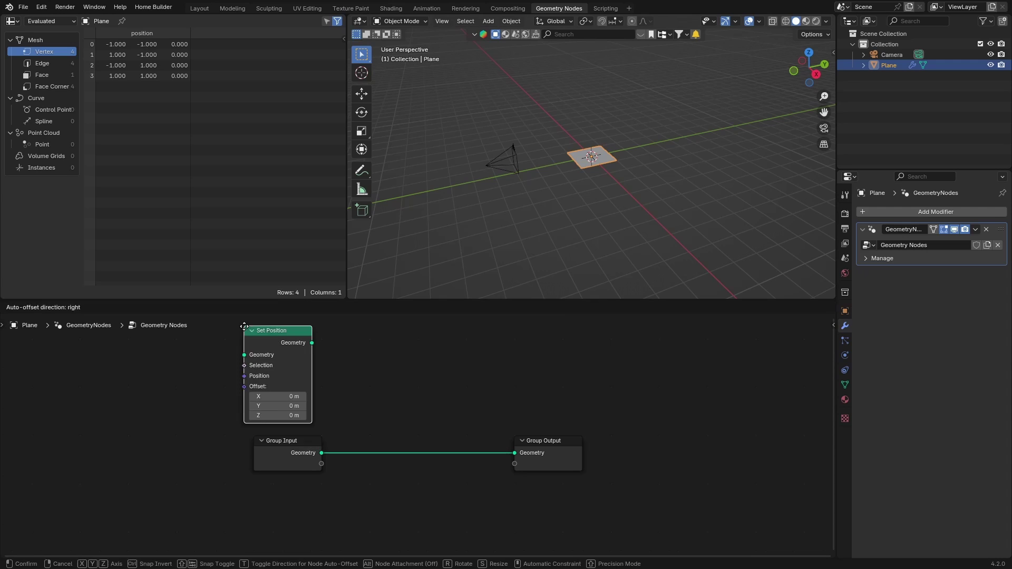
click(419, 414)
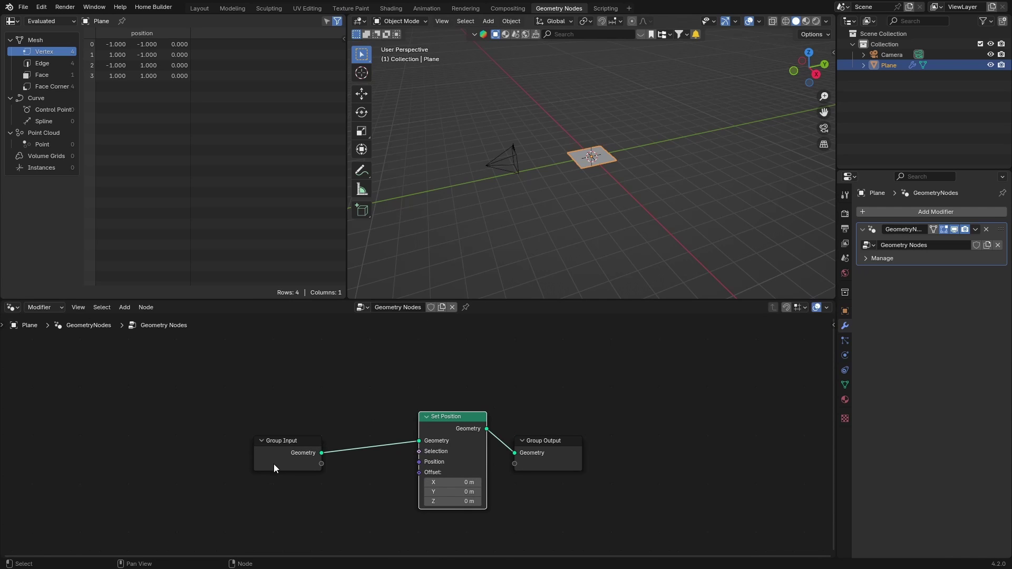
drag(274, 463, 93, 417)
drag(539, 468, 739, 400)
drag(459, 459, 571, 403)
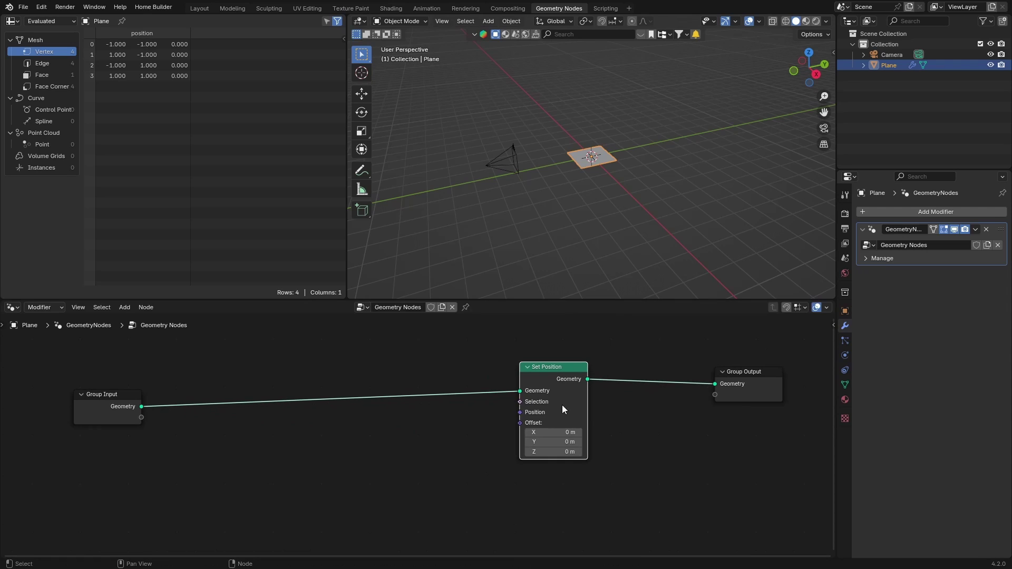
Insert a Subdivide Mesh node before Set Position
key(shift+a)
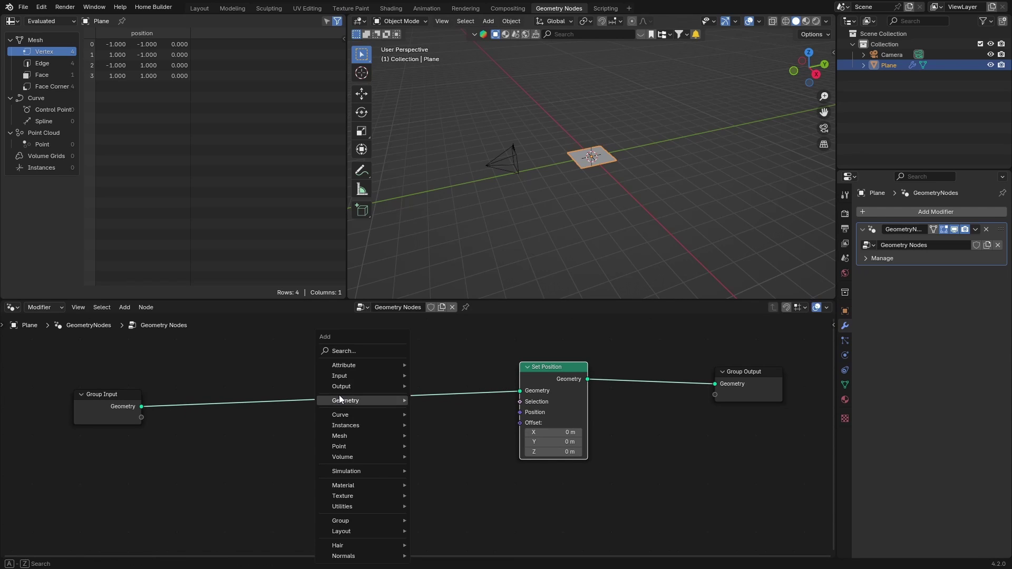
click(353, 351)
text(subd)
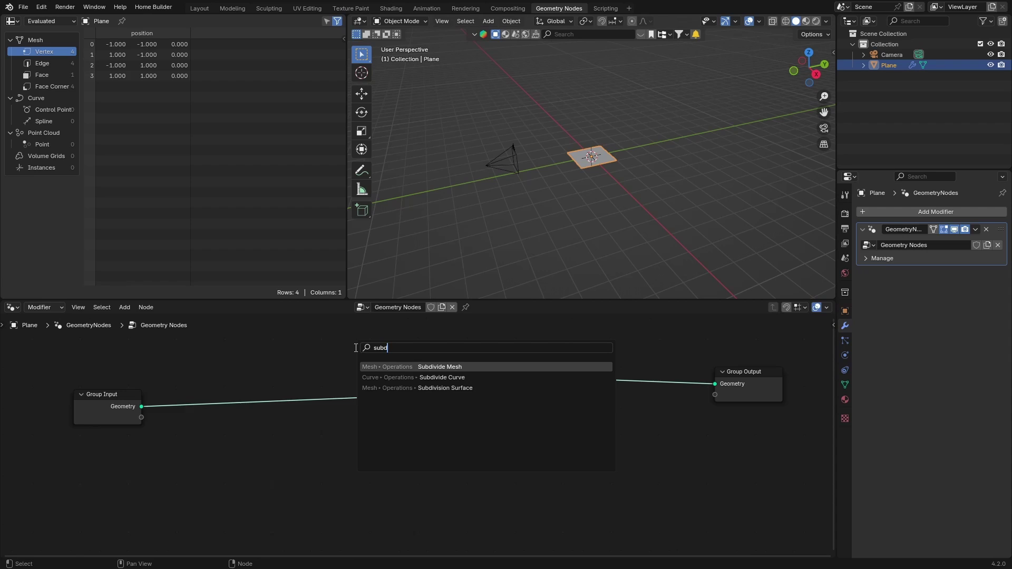
key(Return)
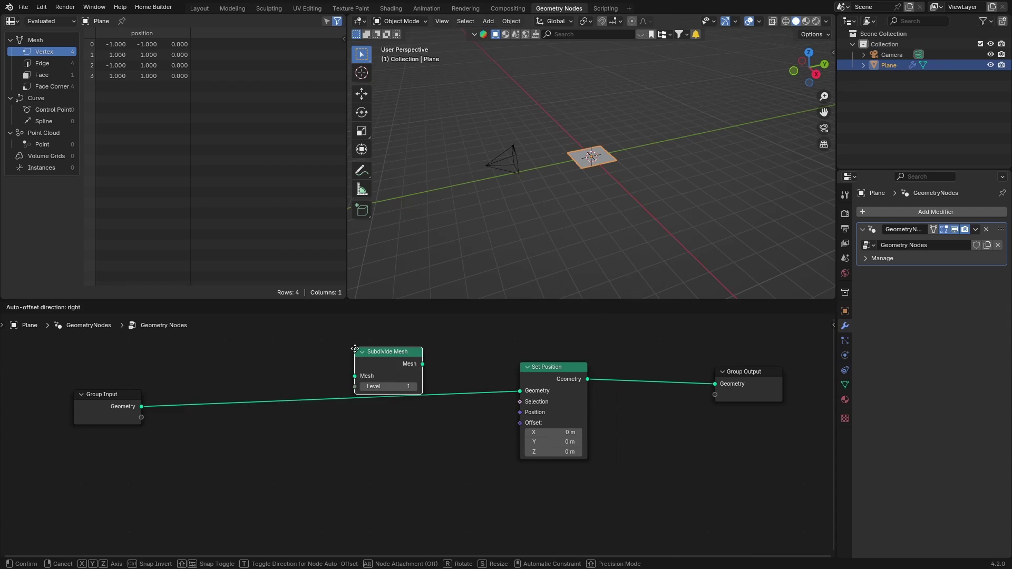
click(273, 396)
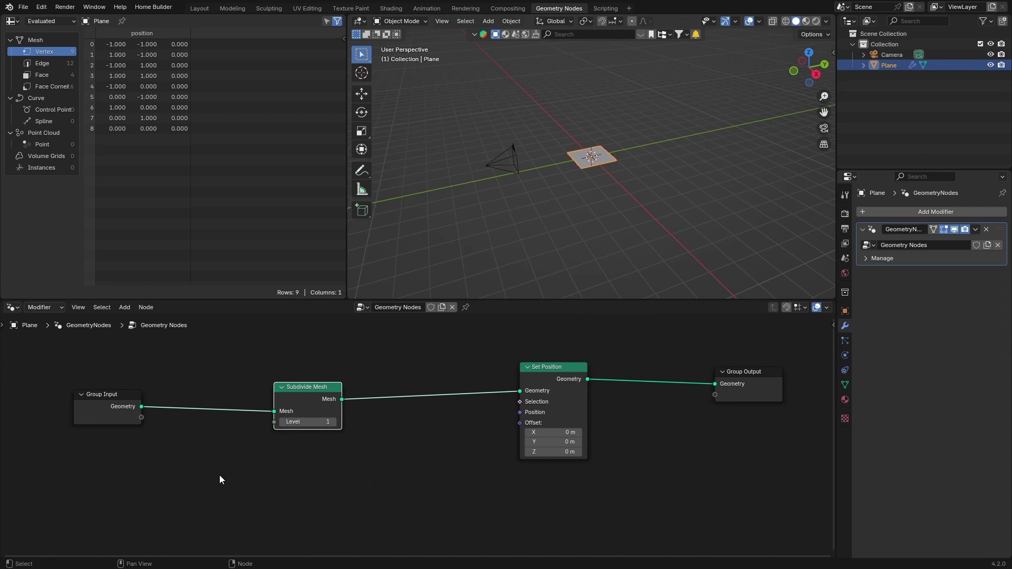
Add a Mix node below the chain and feed its Result into Set Position's Position
key(shift+a)
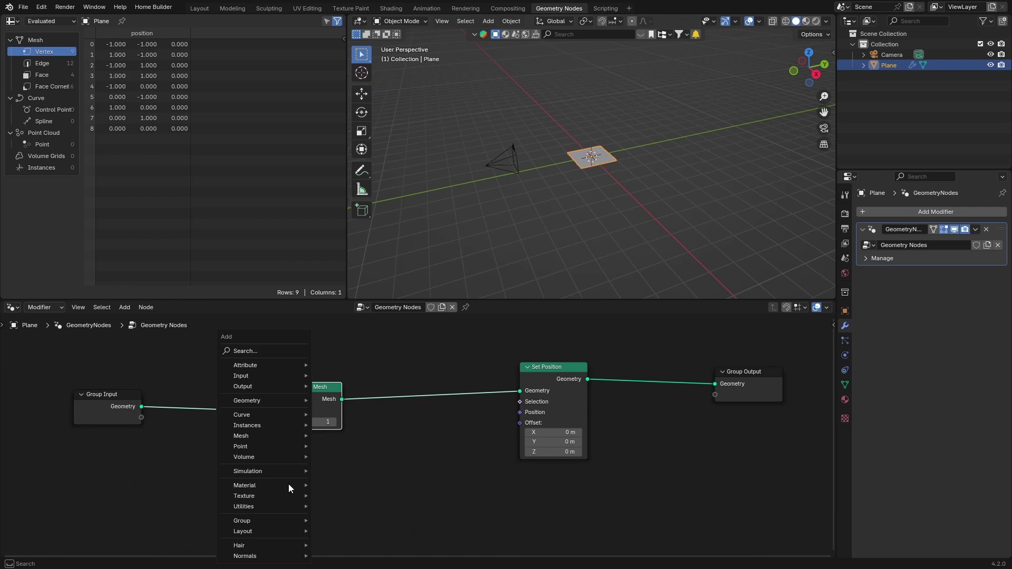
click(268, 343)
text(mi)
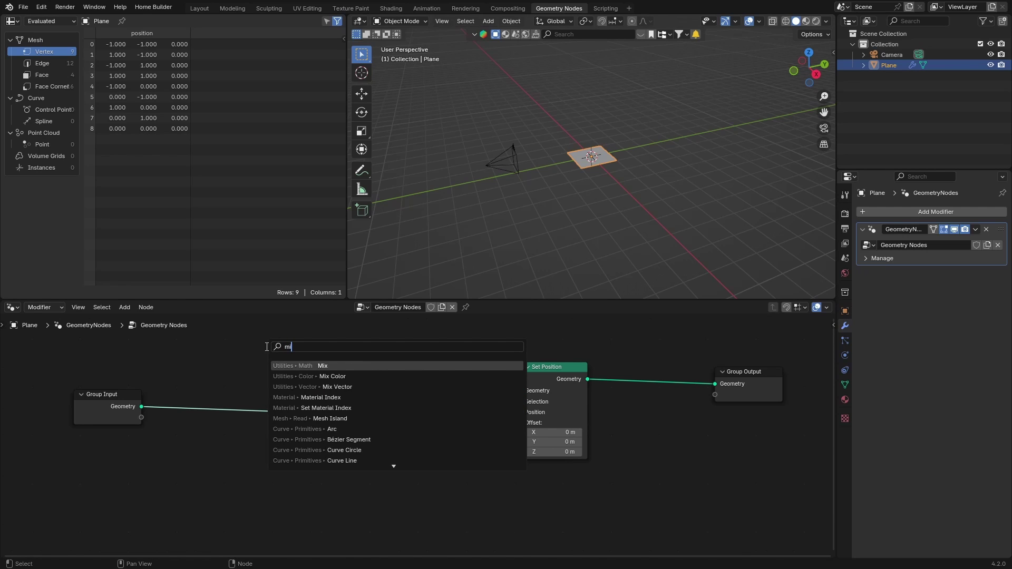
key(Return)
click(385, 428)
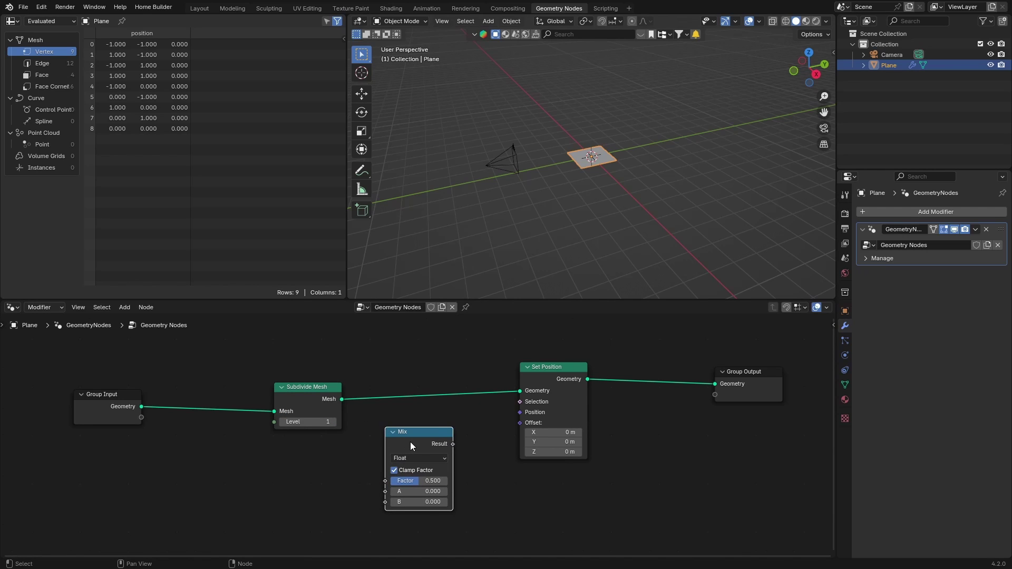
drag(453, 443, 522, 413)
drag(444, 445, 461, 466)
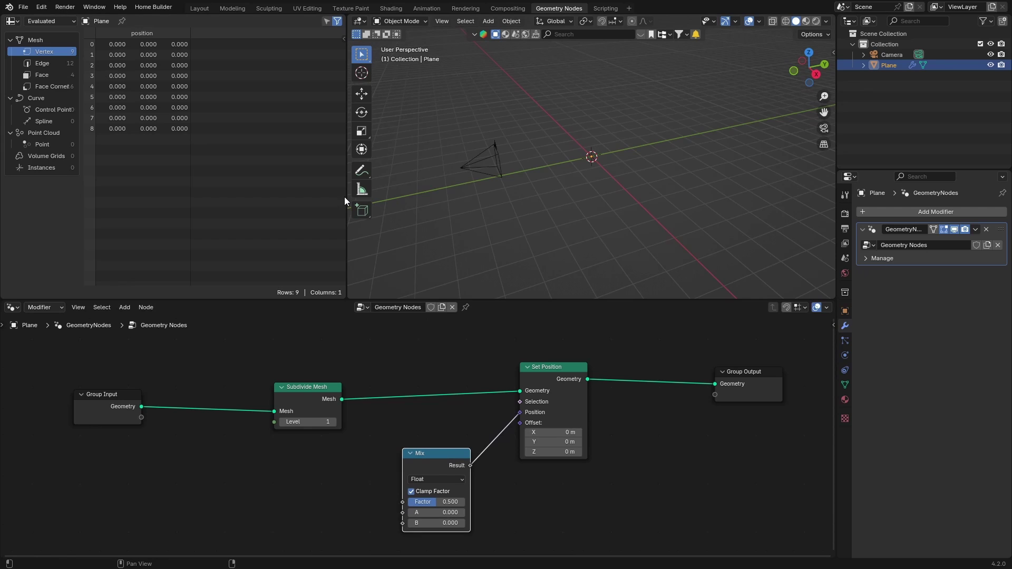
drag(346, 197, 298, 194)
middle_drag(264, 531, 331, 481)
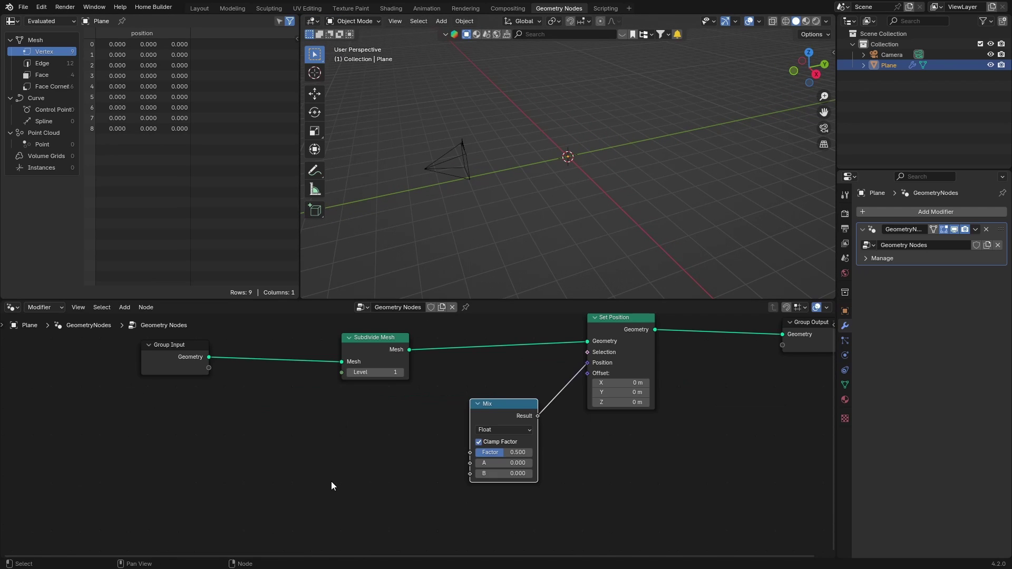
Add a Position node left of Mix and connect it to Mix input A
key(shift+a)
click(292, 352)
text(po)
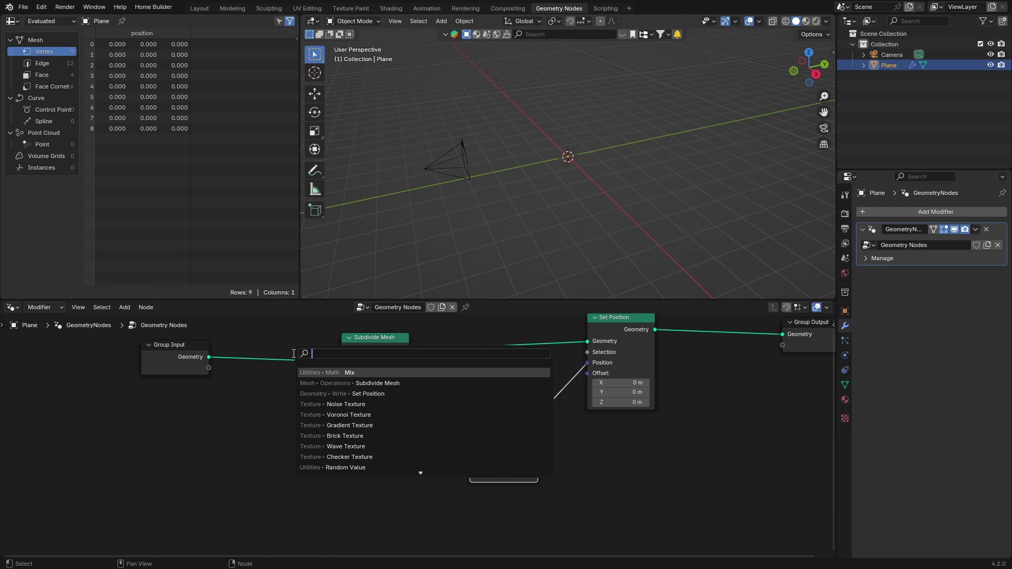
click(362, 383)
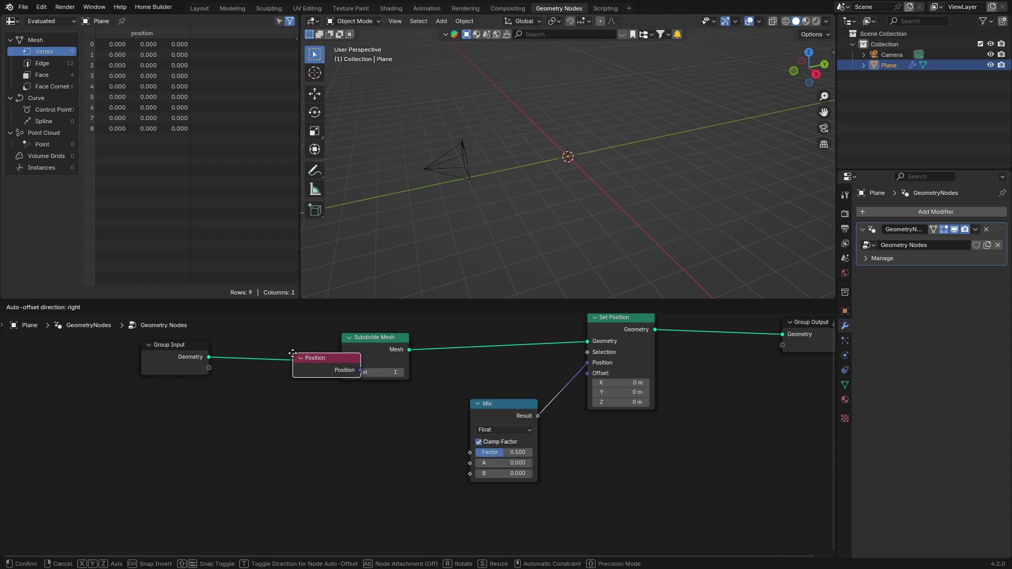
click(360, 436)
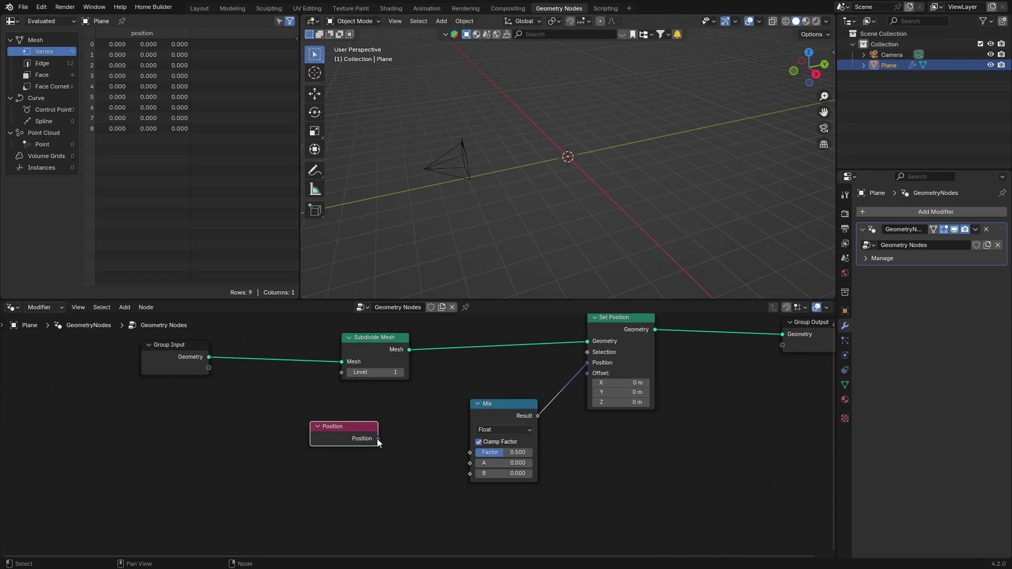
drag(378, 438, 470, 463)
Add a Sample Index node below Position and connect its Value to Mix input B
key(shift+a)
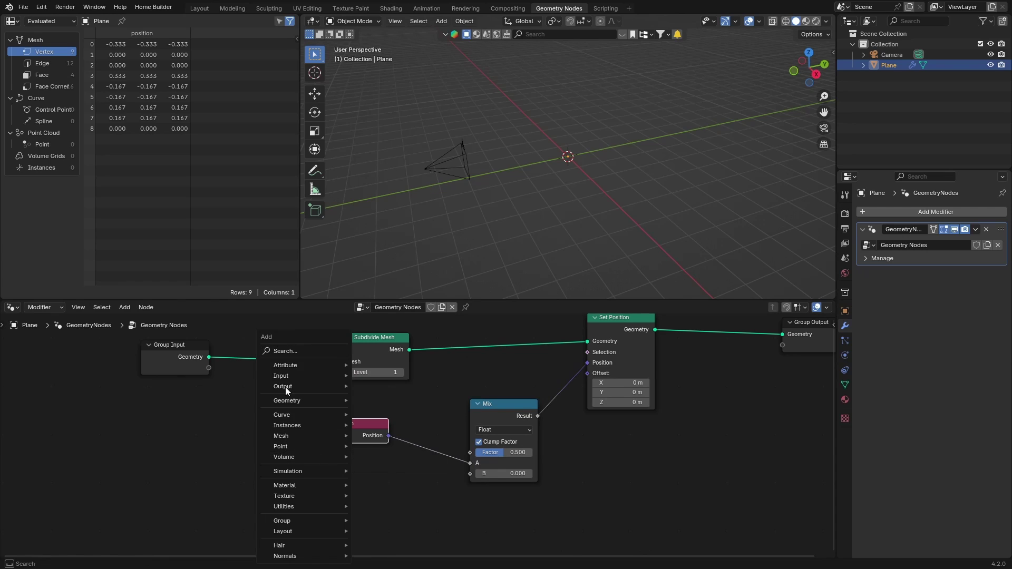
text(samo)
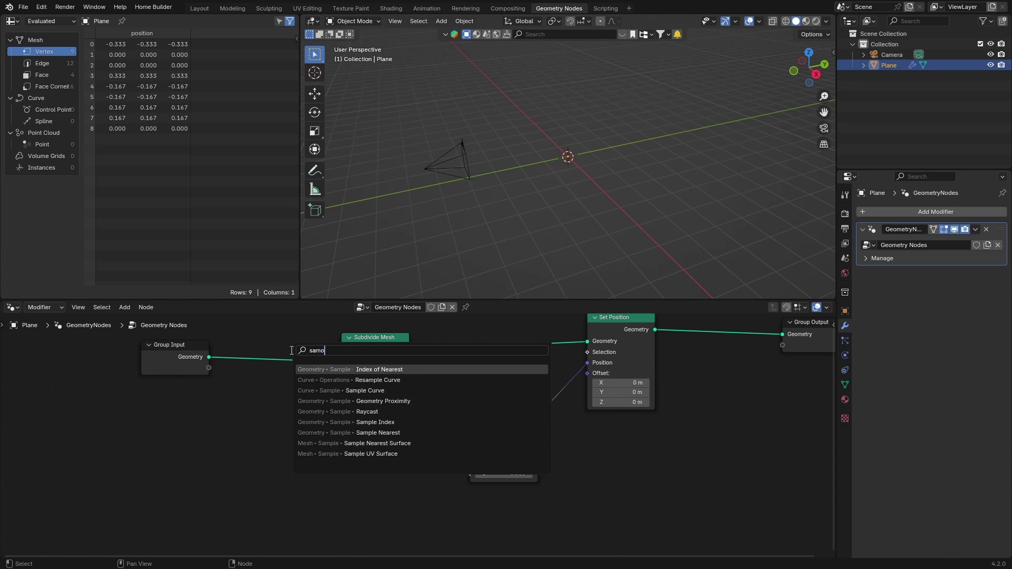
key(BackSpace)
text(p)
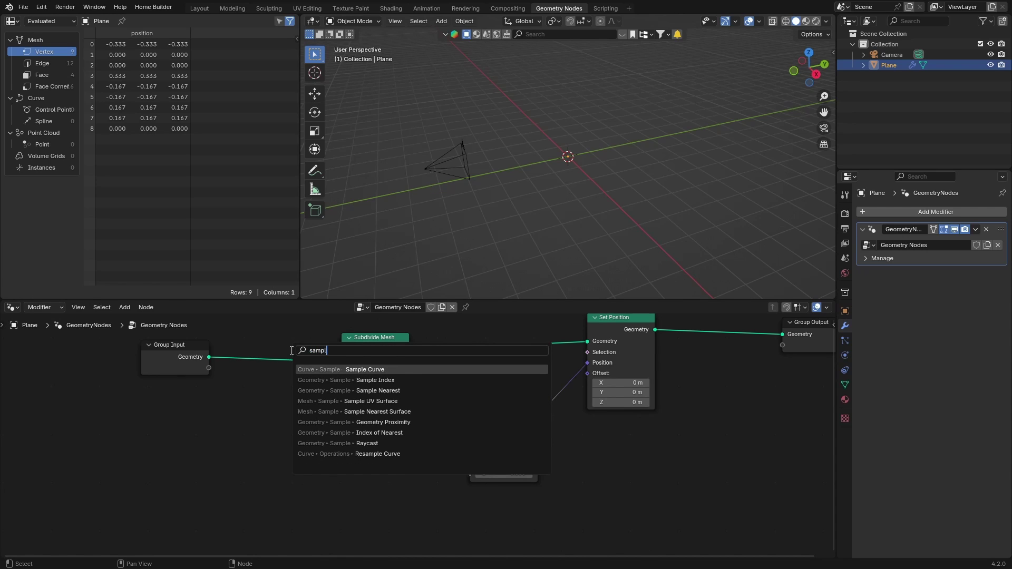
text(l)
key(Down)
key(Return)
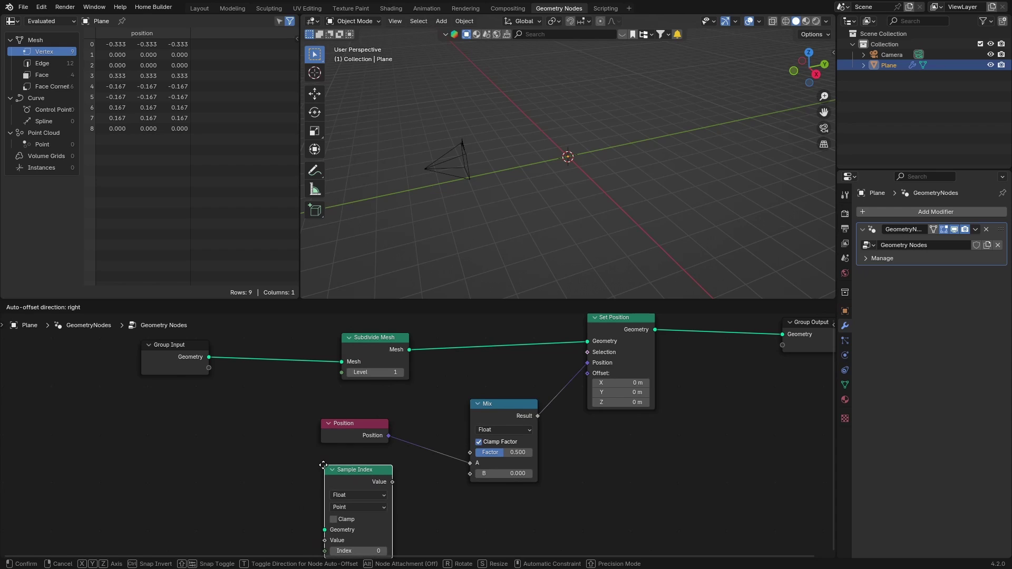
click(322, 464)
drag(390, 482, 466, 476)
middle_drag(254, 483, 293, 443)
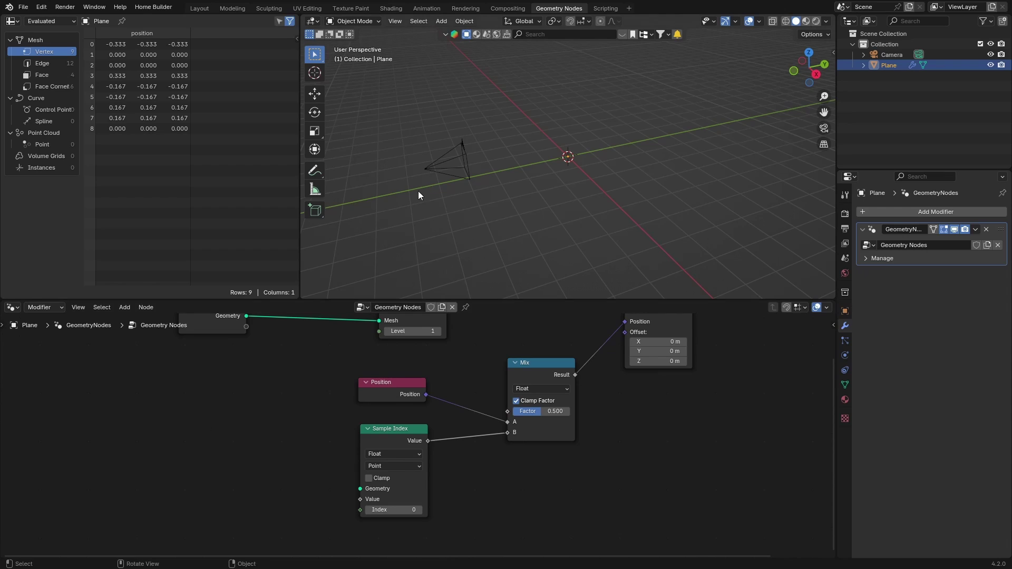
Add an Ico Sphere node and link its Mesh to Sample Index's Geometry
key(shift+a)
text(i)
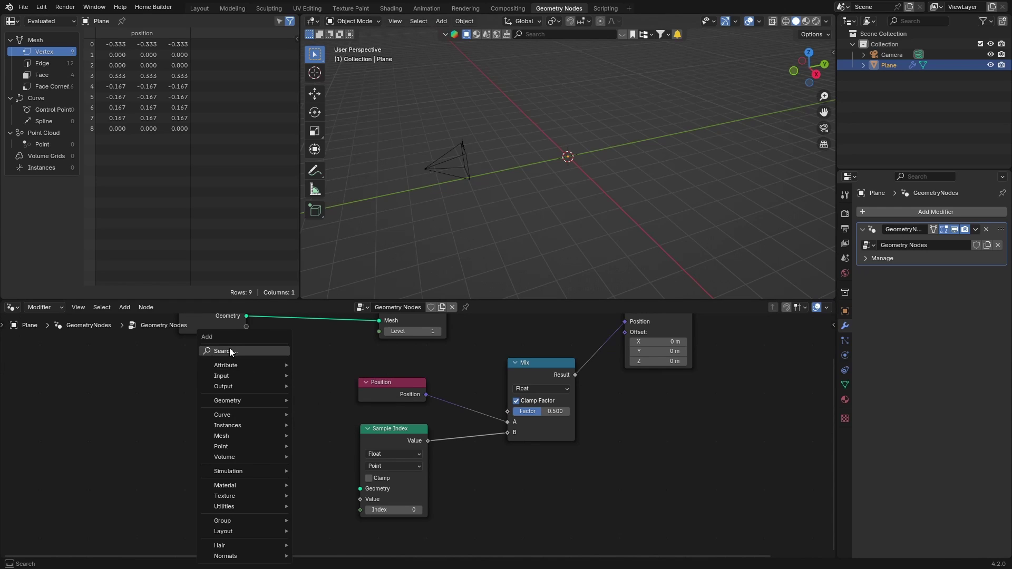
text(c)
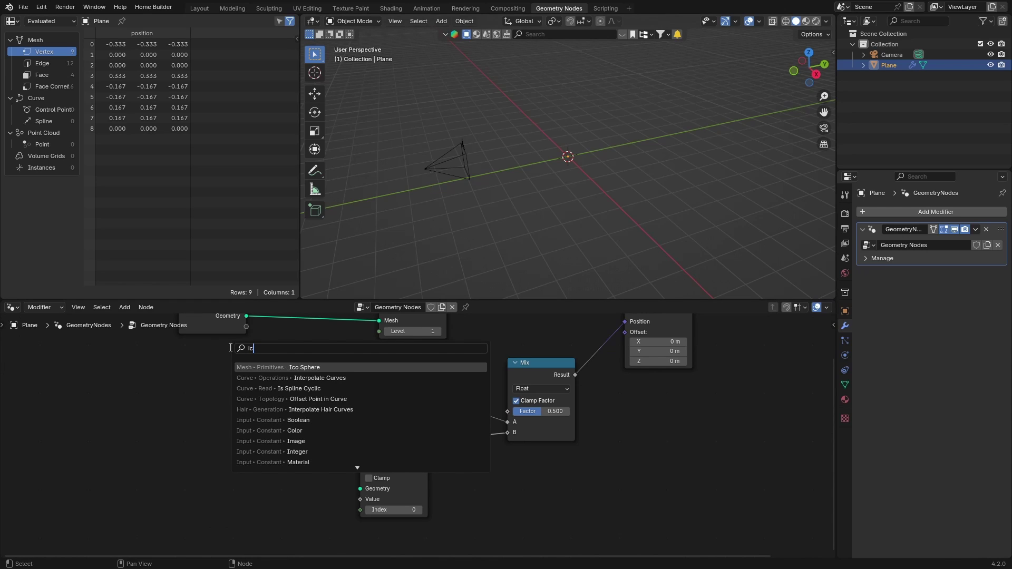
text(o)
key(Return)
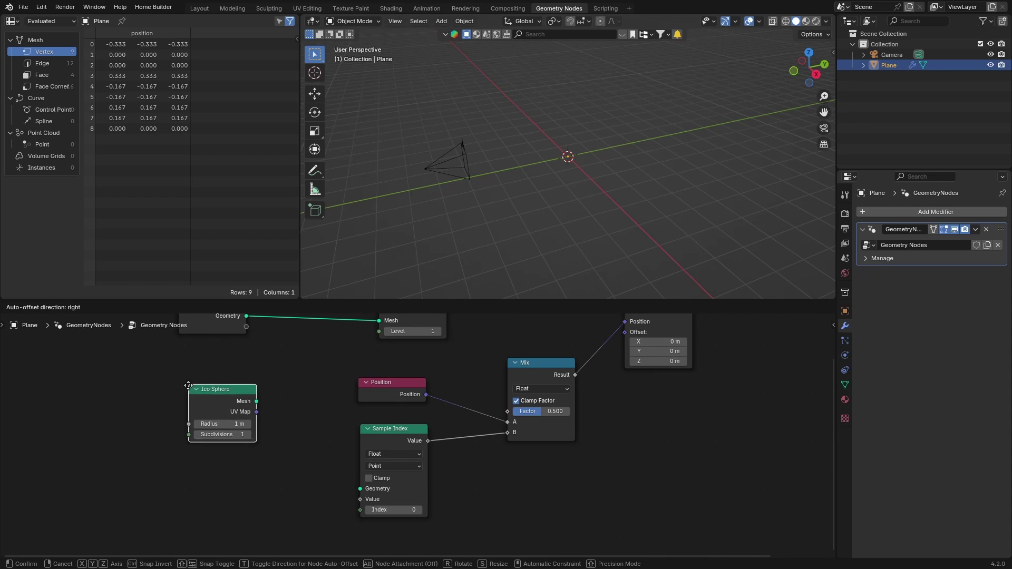
click(233, 404)
drag(249, 405, 351, 488)
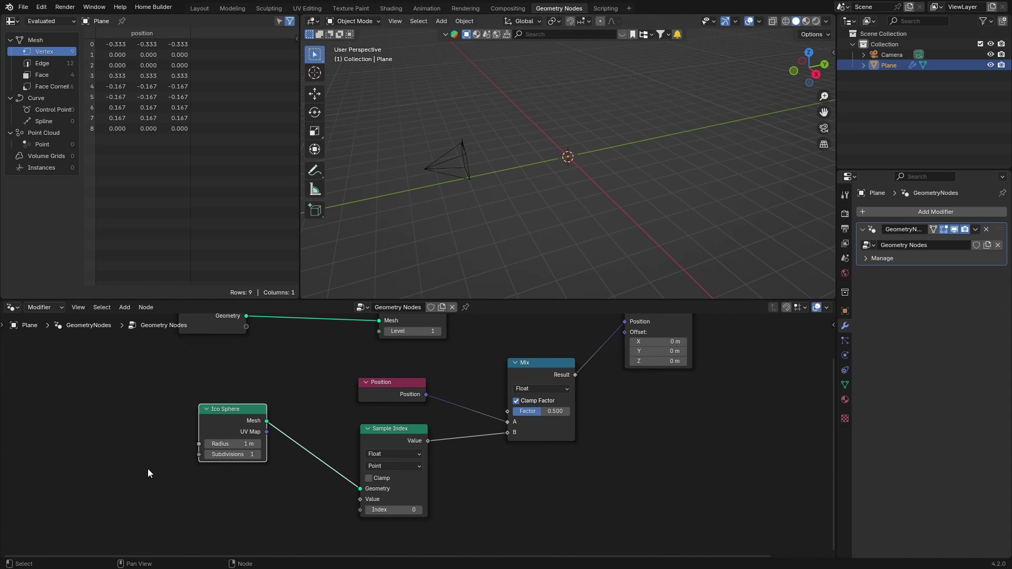
Add a second Position node and link it to Sample Index's Value input
key(shift+a)
click(105, 351)
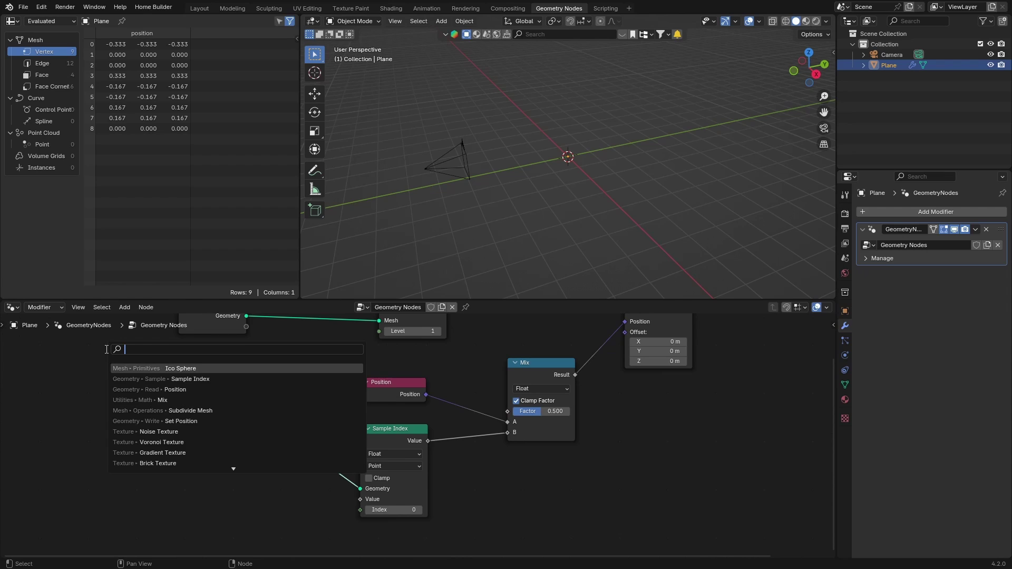
text(po)
key(Down)
key(Return)
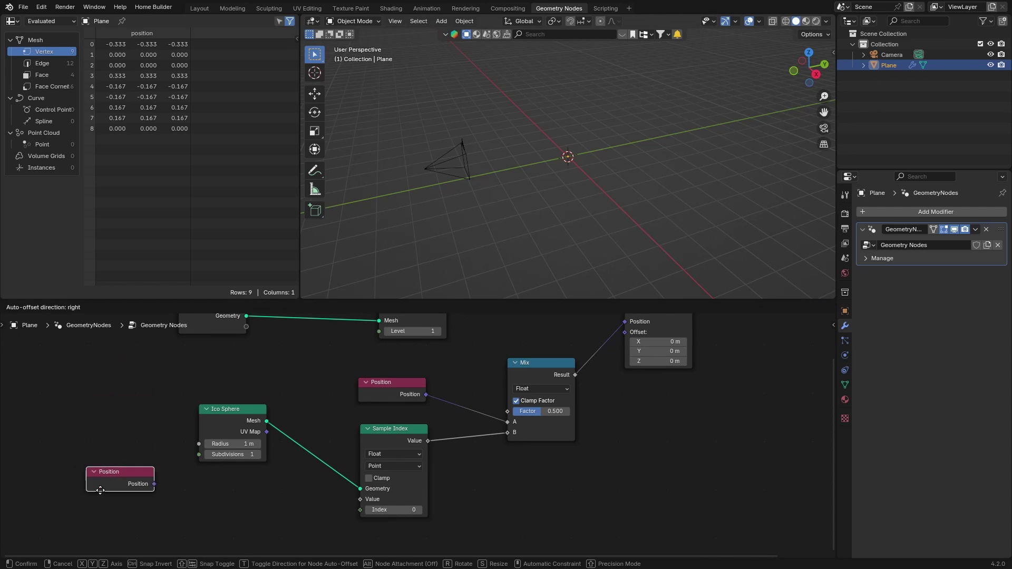
click(205, 512)
drag(206, 513, 360, 499)
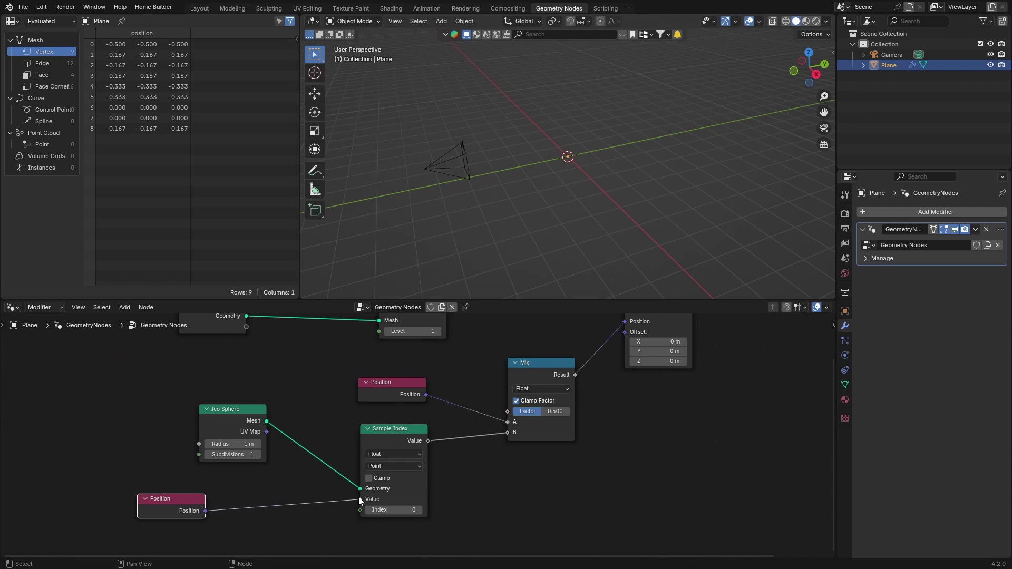
drag(165, 511, 166, 511)
click(166, 511)
middle_drag(174, 505, 221, 416)
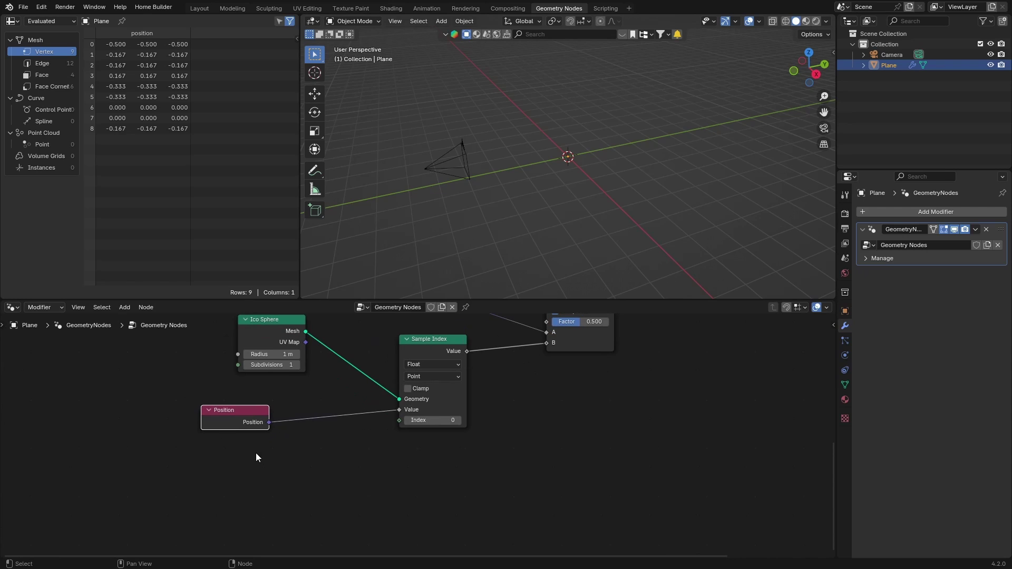
key(shift+a)
Add a Sample Nearest node and link its Index output to Sample Index's Index input
click(218, 352)
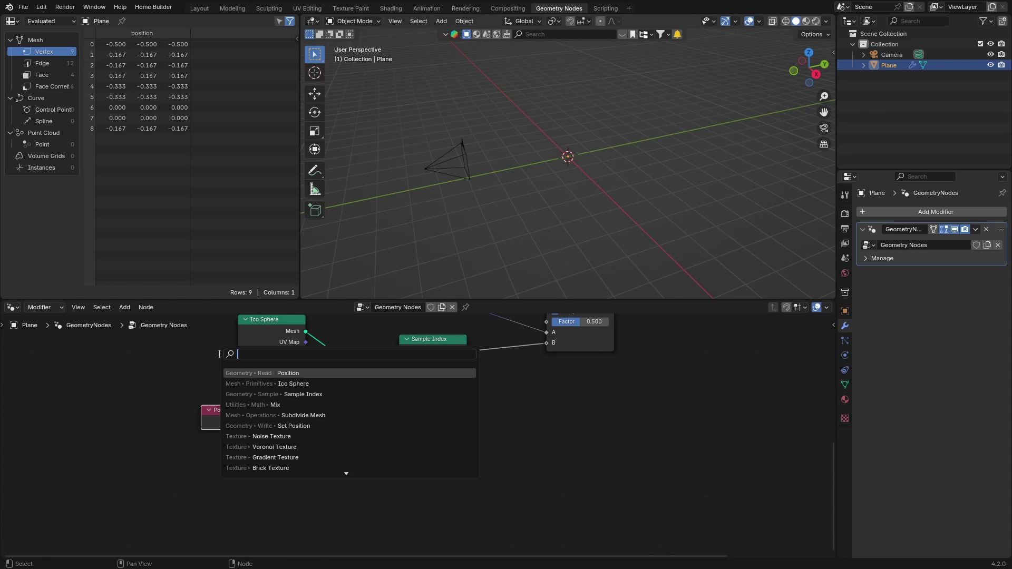
text(sa)
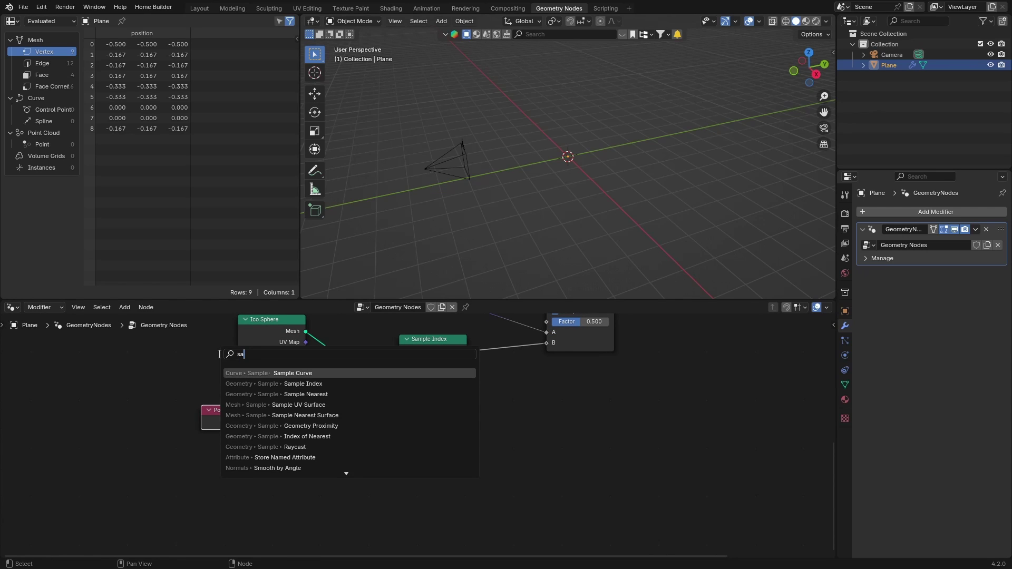
text(mp)
key(Down)
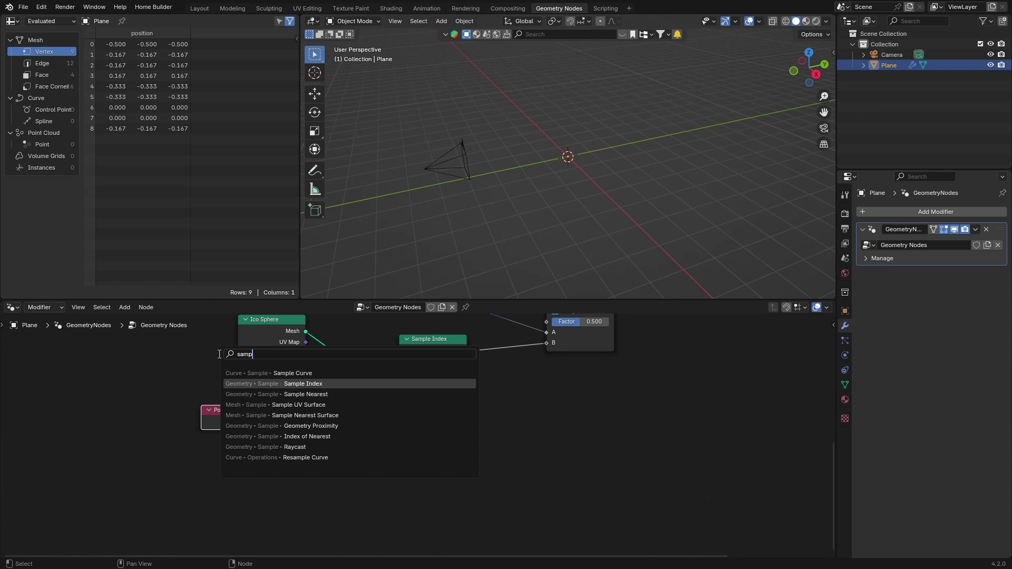
key(Down)
key(Return)
click(331, 466)
drag(329, 466, 392, 422)
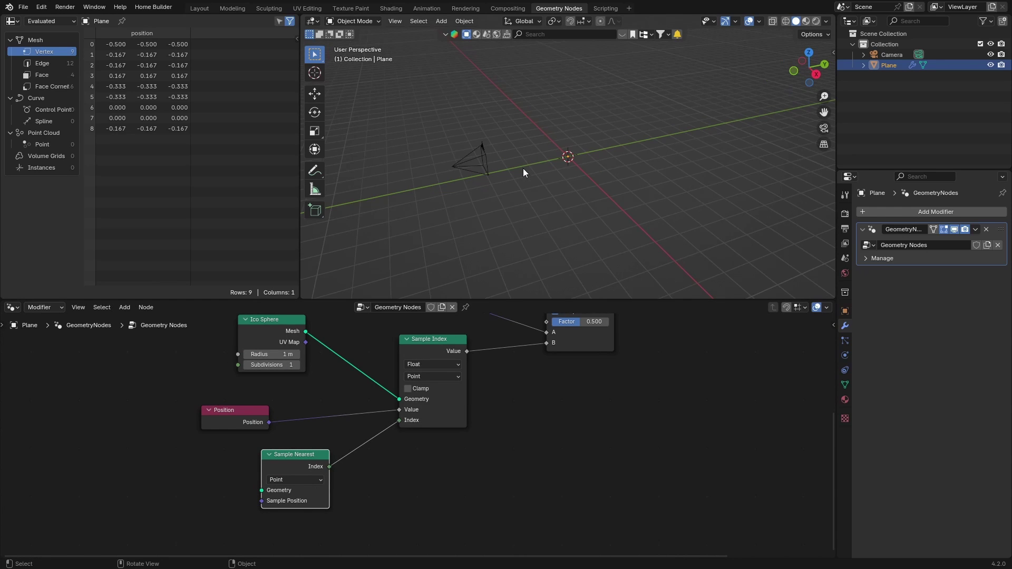
key(Home)
Make Mix a Vector blend of Position and Sample Index into Set Position, Factor 0.075
click(523, 407)
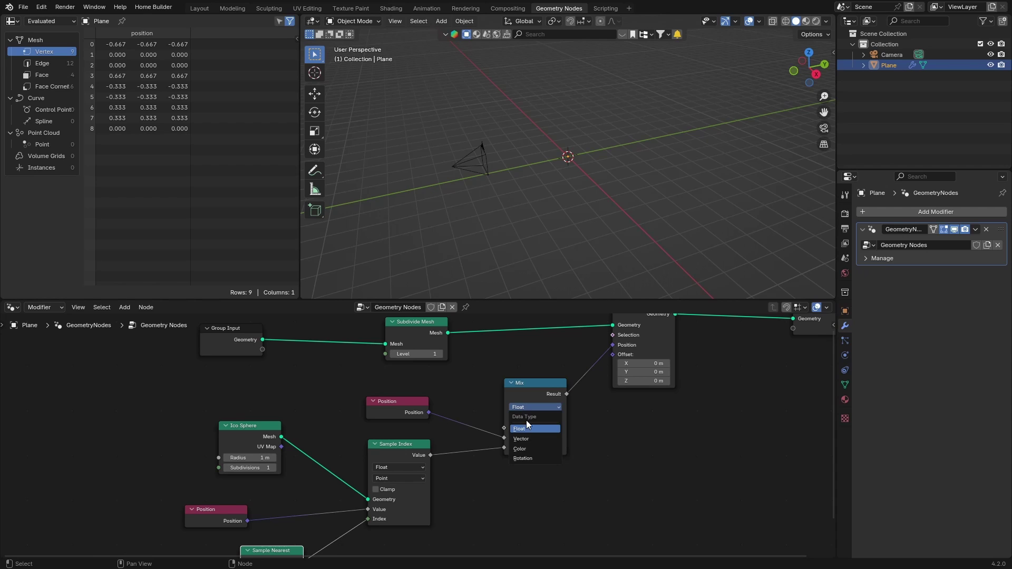
click(524, 439)
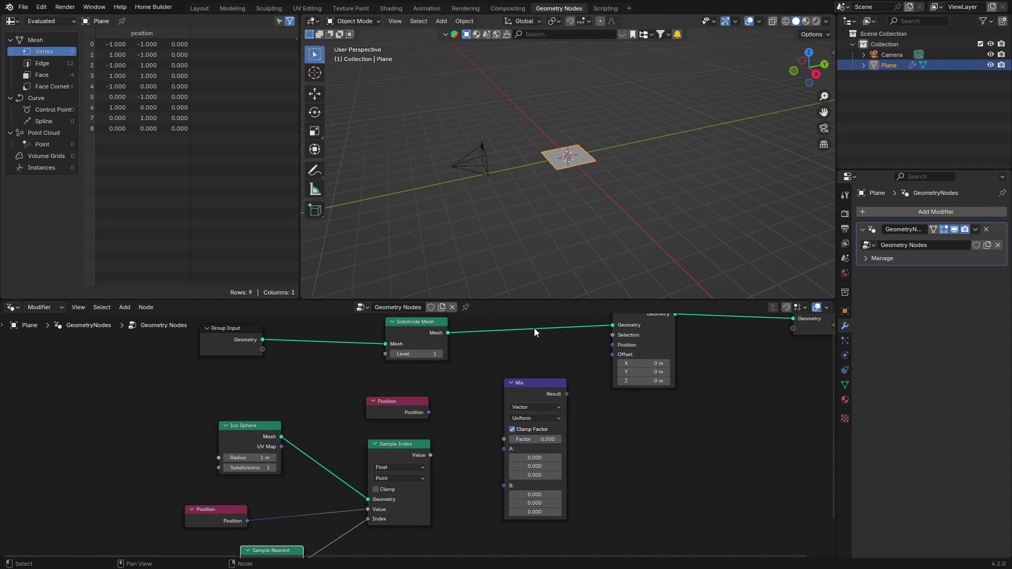
drag(505, 439, 500, 449)
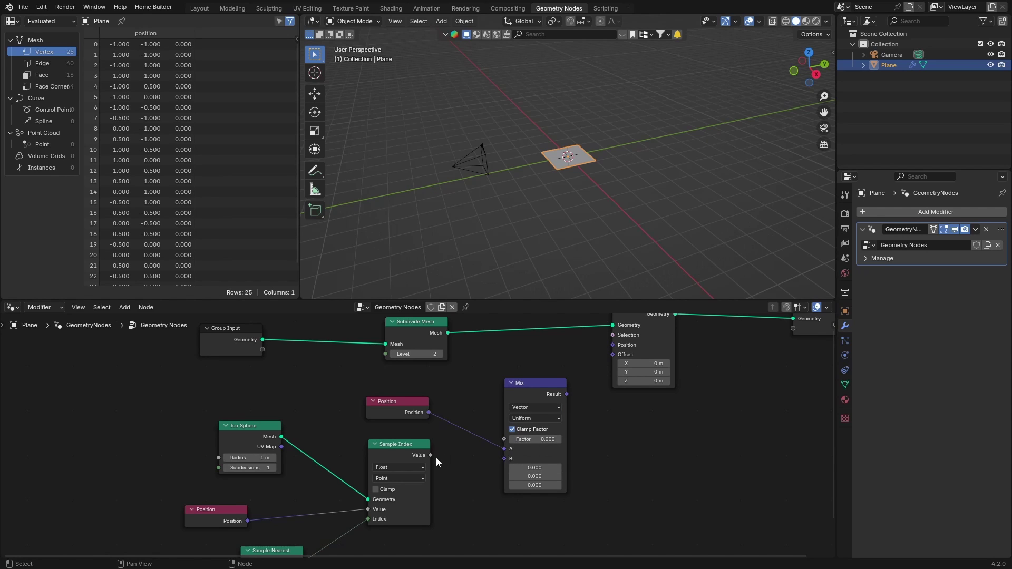
drag(430, 455, 495, 463)
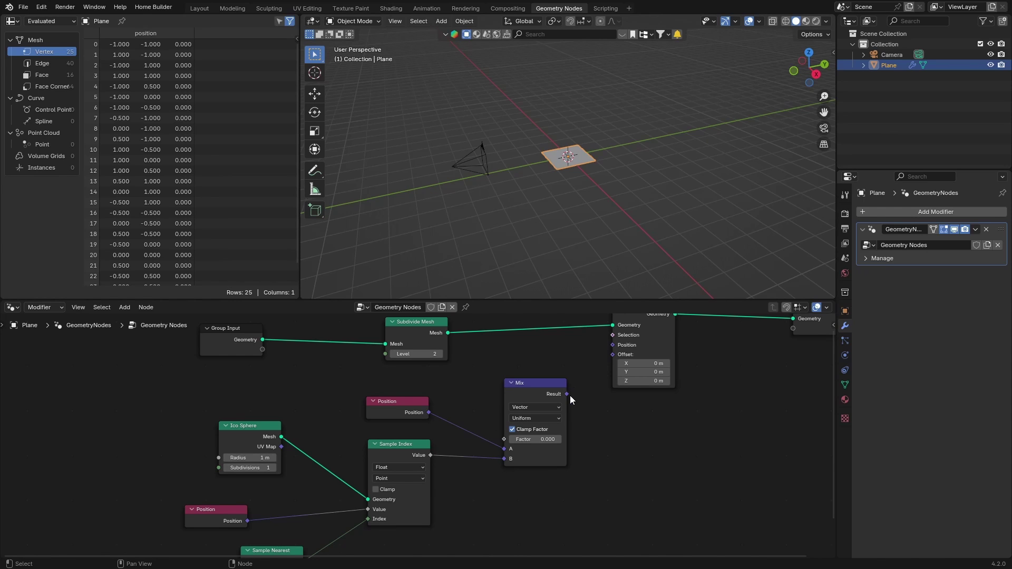
drag(567, 395, 606, 343)
drag(532, 439, 512, 439)
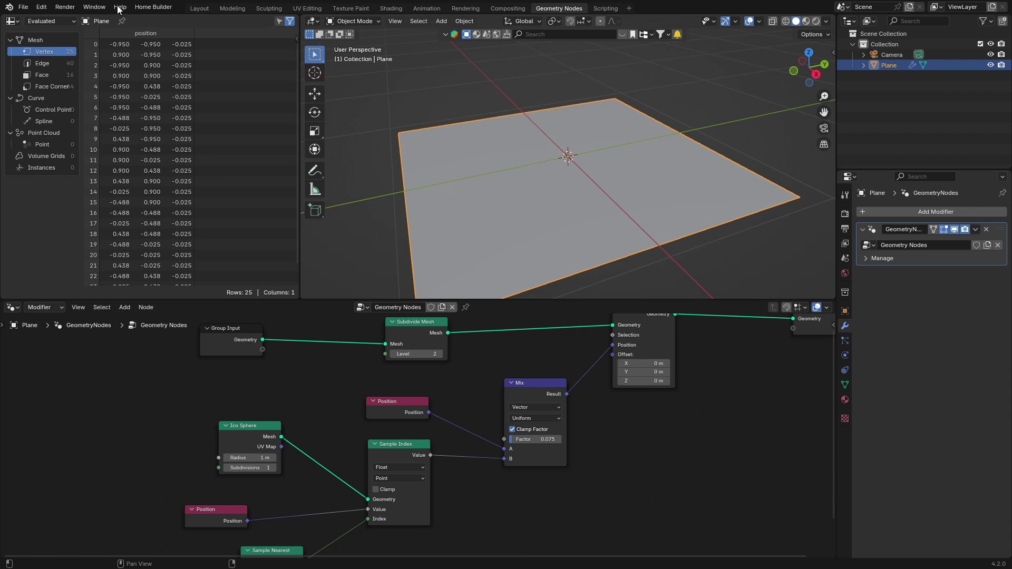
From Layout, add an Ico Sphere mesh object, then go back to the Geometry Nodes workspace
click(199, 8)
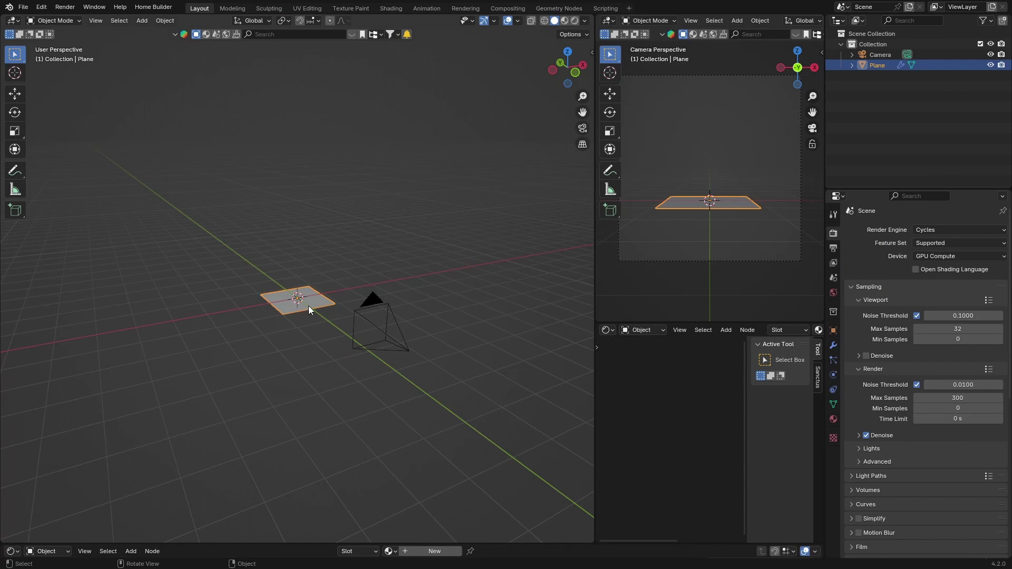
key(shift+a)
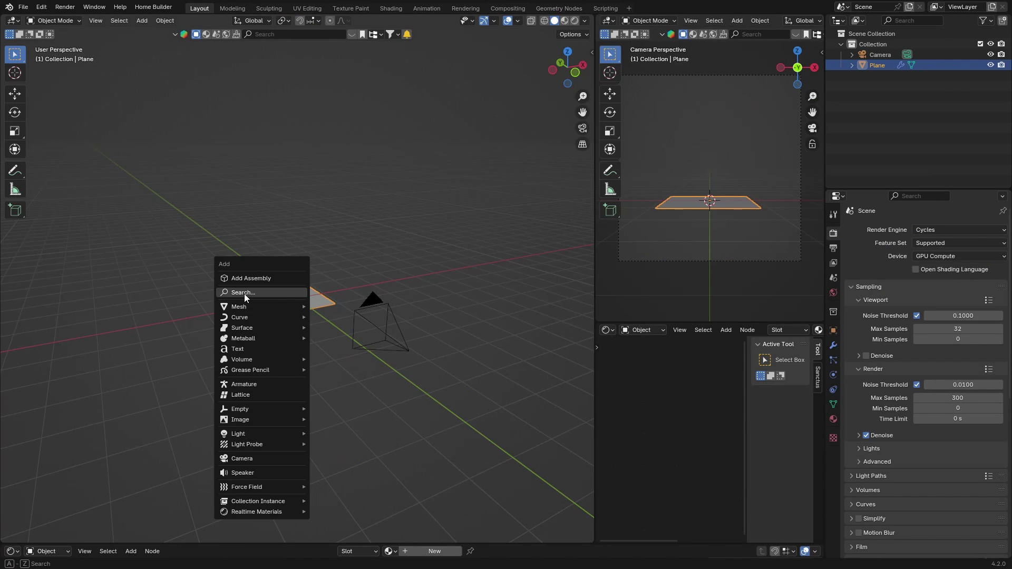
mouse_move(267, 313)
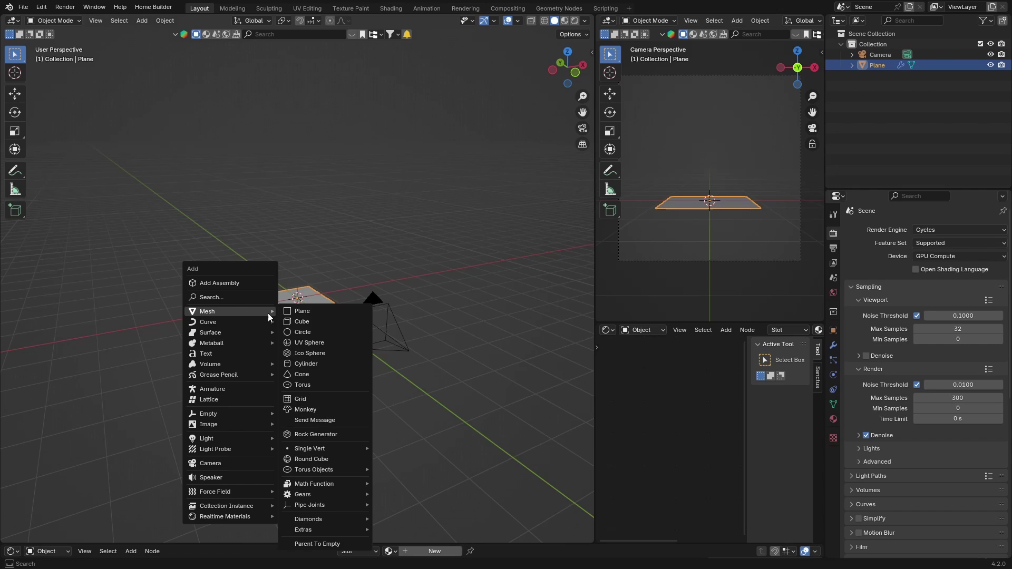
click(304, 352)
click(559, 9)
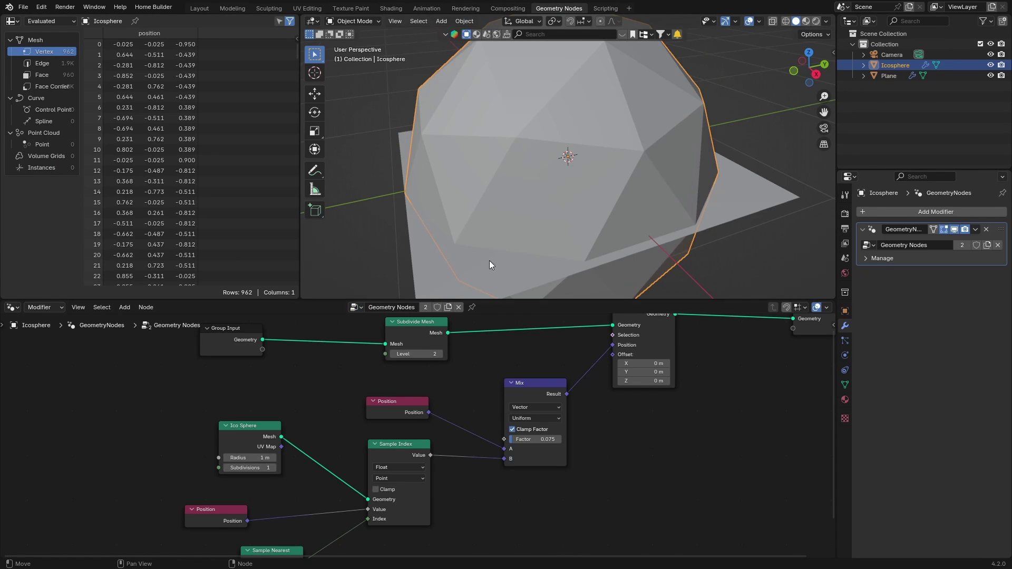
Move Sample Nearest below Sample Index, link Ico Sphere Mesh to its Geometry, and reset Factor to 0
middle_drag(560, 401, 622, 329)
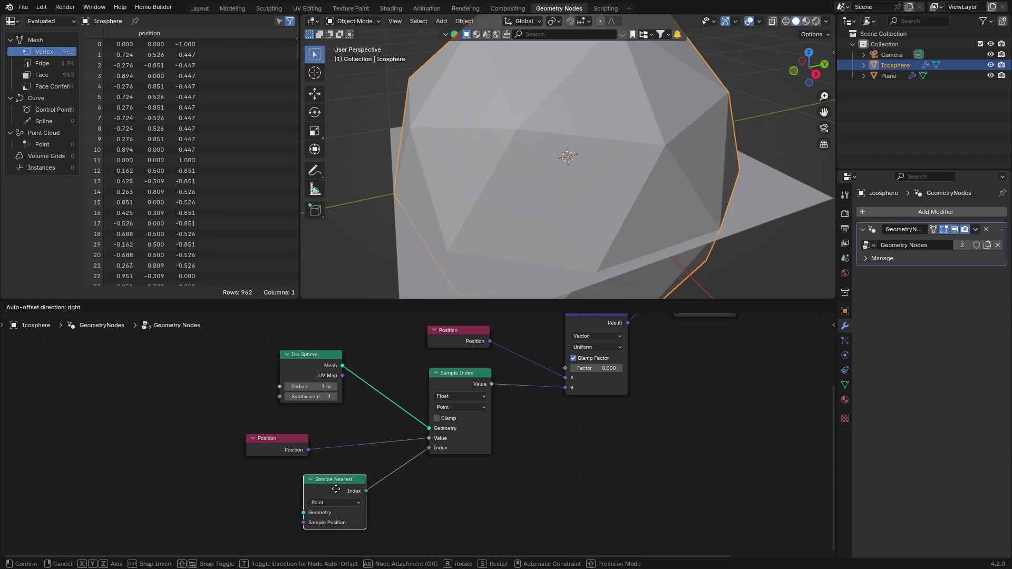
drag(316, 498, 384, 502)
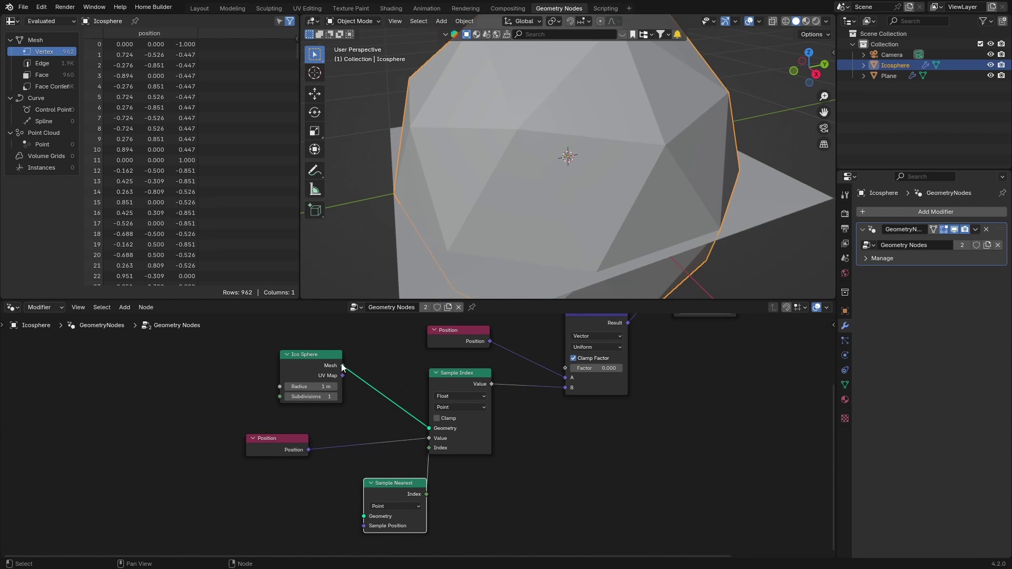
drag(342, 366, 363, 516)
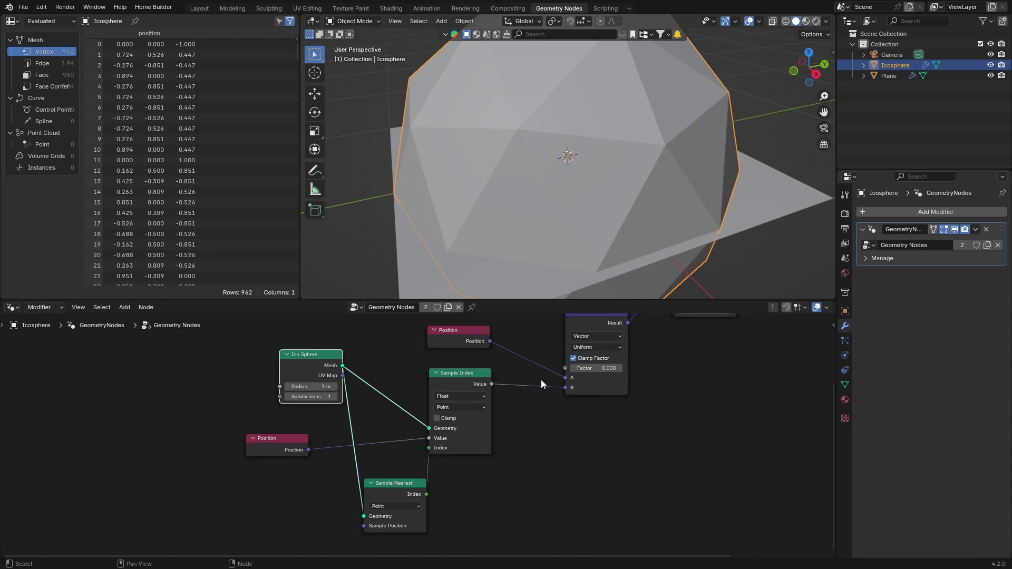
mouse_move(582, 368)
mouse_down()
mouse_move(612, 368)
mouse_move(572, 367)
mouse_up()
Delete the Plane, reselect the Icosphere, and drag the Mix Factor up to 1.000
click(755, 196)
key(Delete)
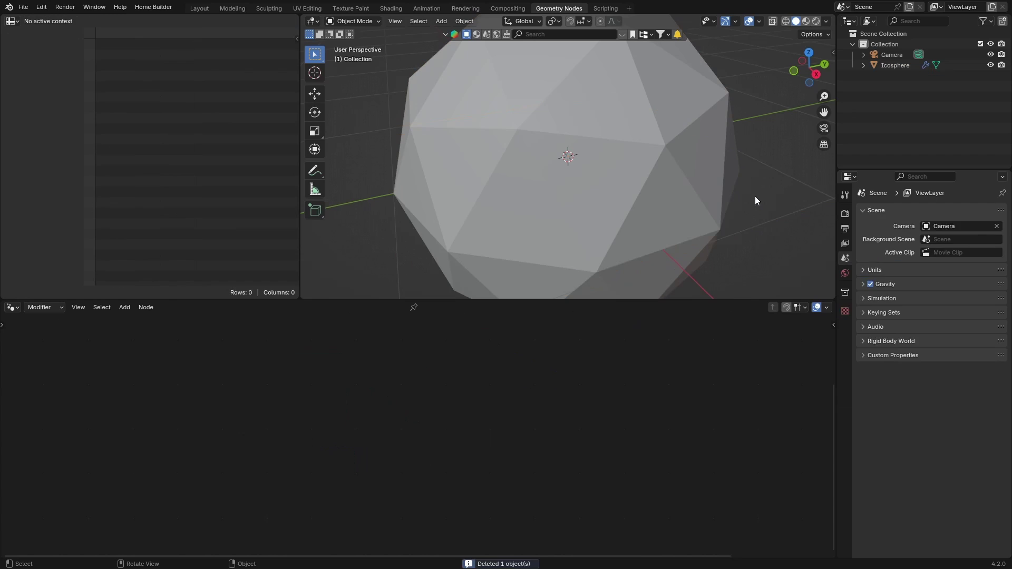
click(621, 138)
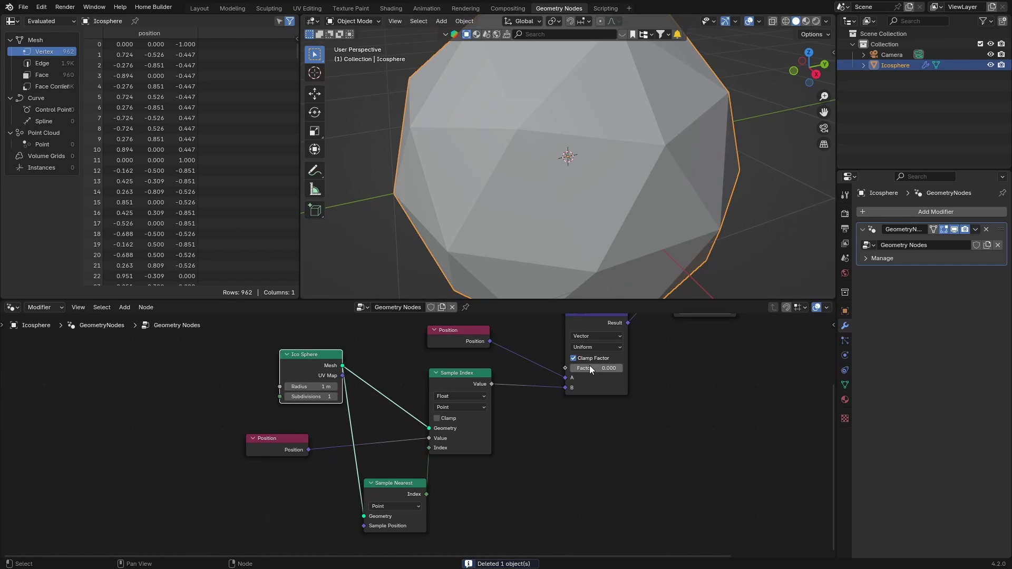
mouse_move(589, 367)
mouse_down()
mouse_move(621, 368)
mouse_move(572, 368)
mouse_up()
middle_drag(158, 406, 124, 489)
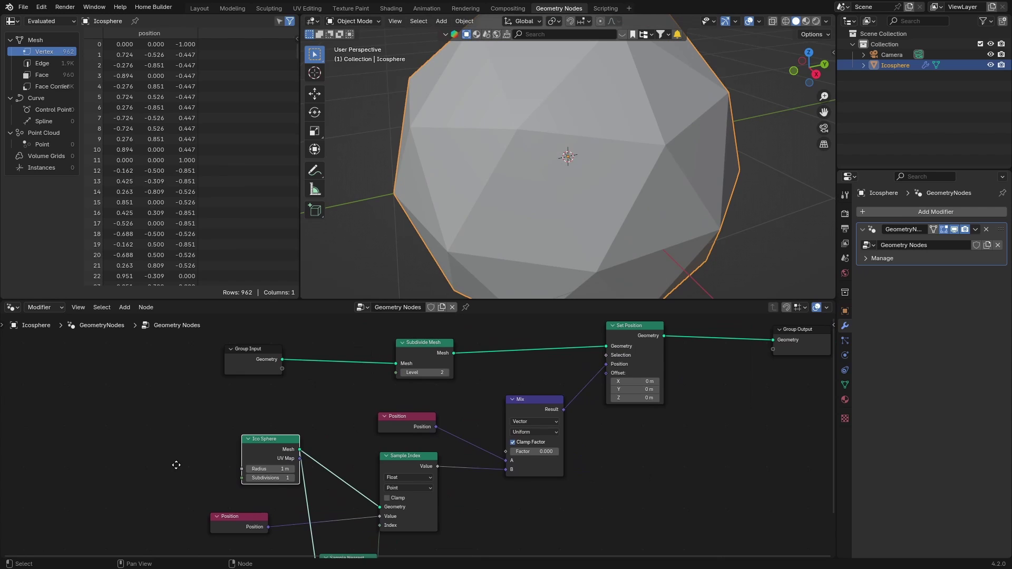
drag(535, 451, 589, 451)
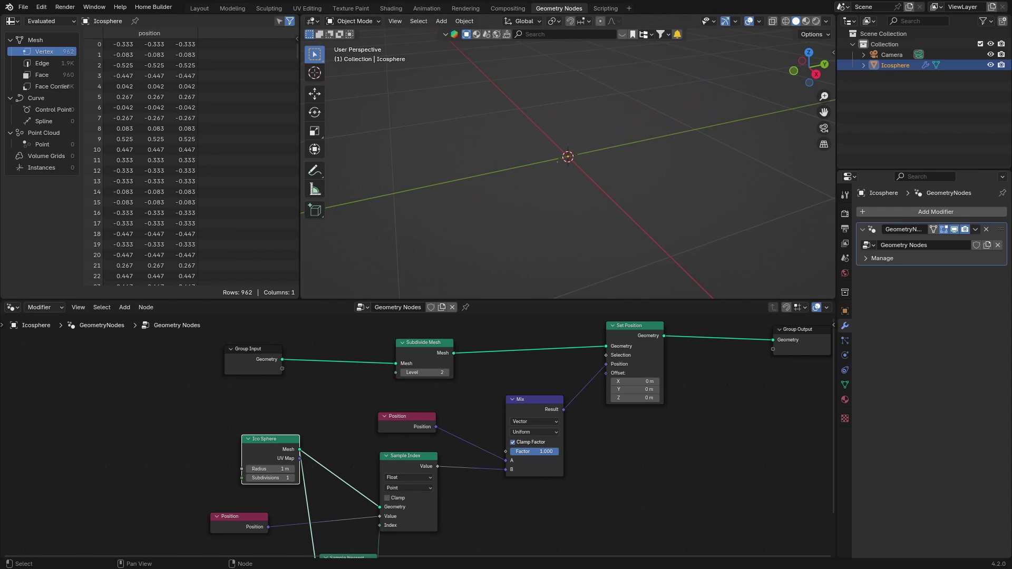
Try Mix factor values 0.099 and 0.9, then drag the factor back to 0
click(541, 452)
text(0.099)
key(Return)
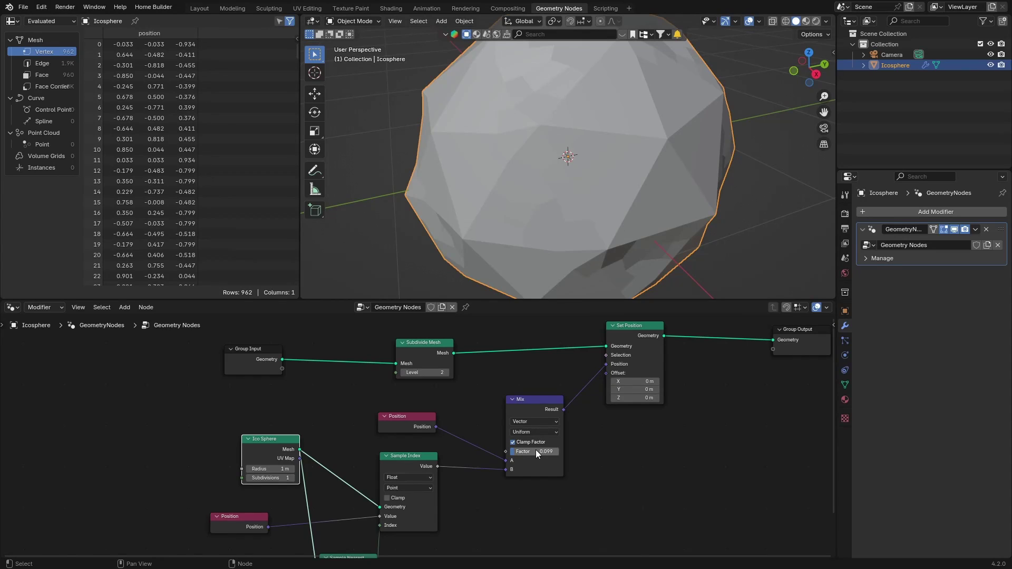
click(541, 451)
text(0.9)
key(Return)
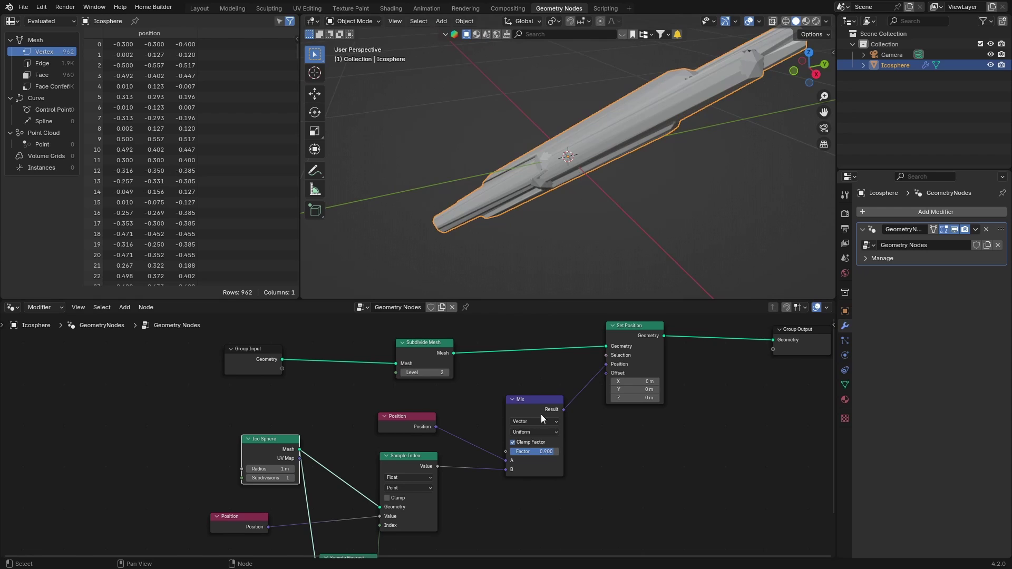
drag(543, 451, 524, 452)
scroll(501, 264, down, 6)
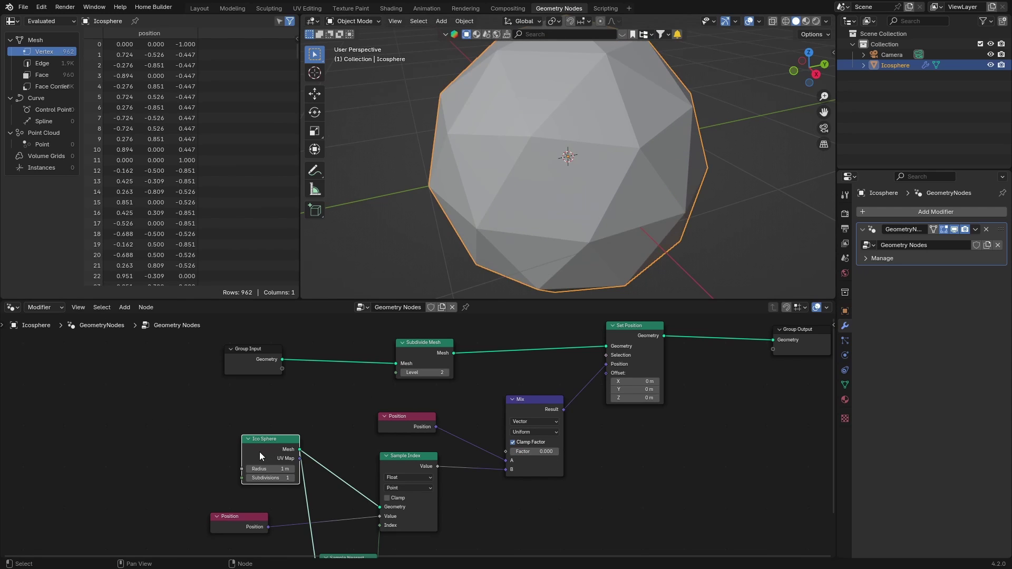
Delete the Ico Sphere node and add a Cube node left of Sample Index
key(x)
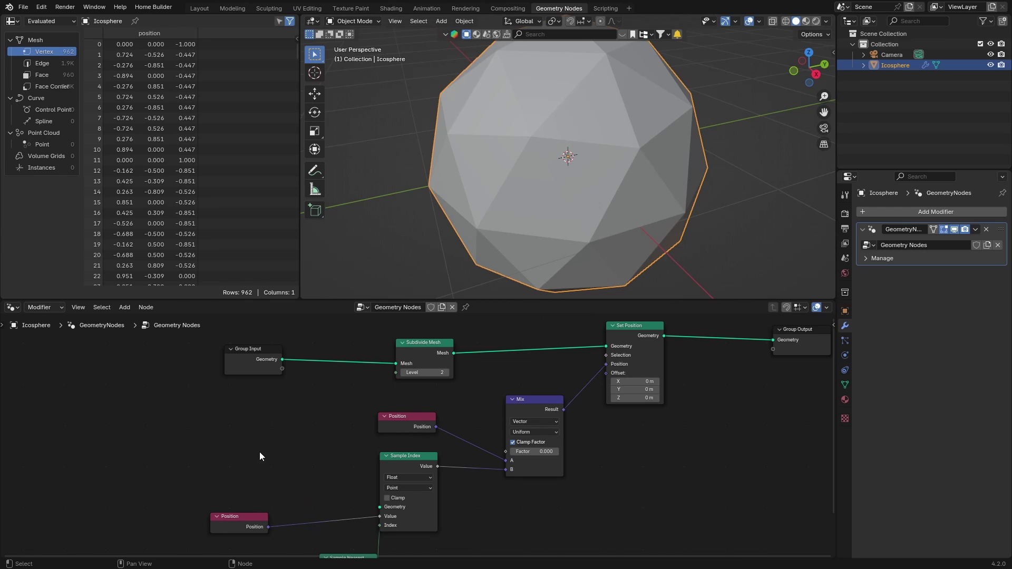
key(shift+a)
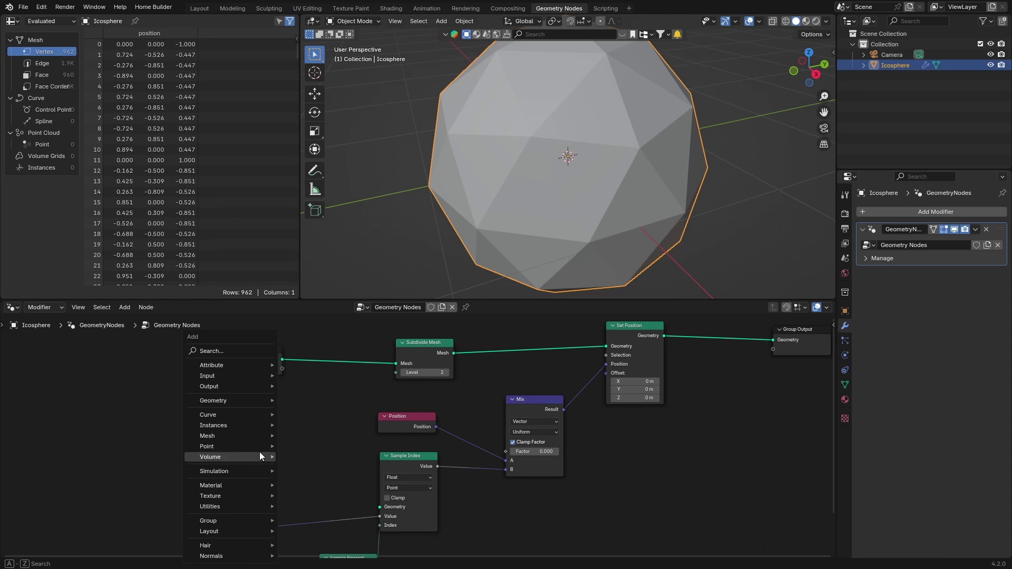
click(213, 351)
text(cu)
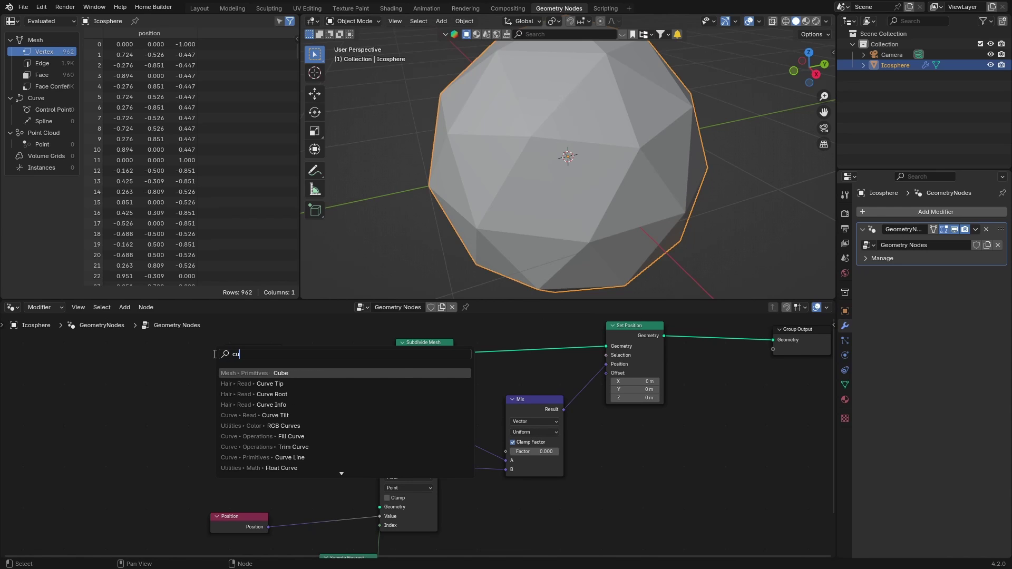
key(Return)
click(222, 402)
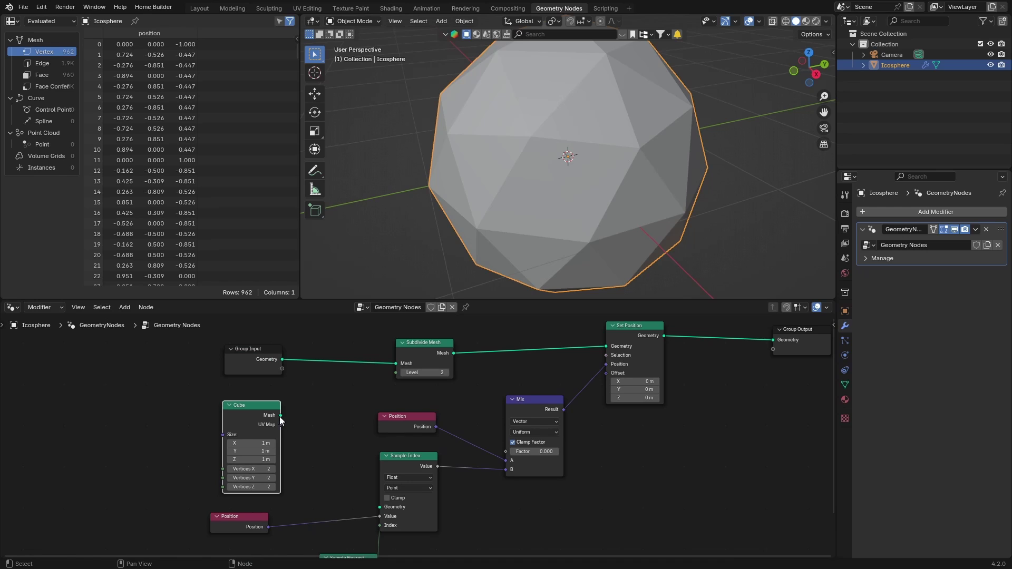
Link the Cube's Mesh to the Geometry inputs of Sample Index and Sample Nearest
drag(280, 415, 379, 506)
middle_drag(326, 470, 327, 391)
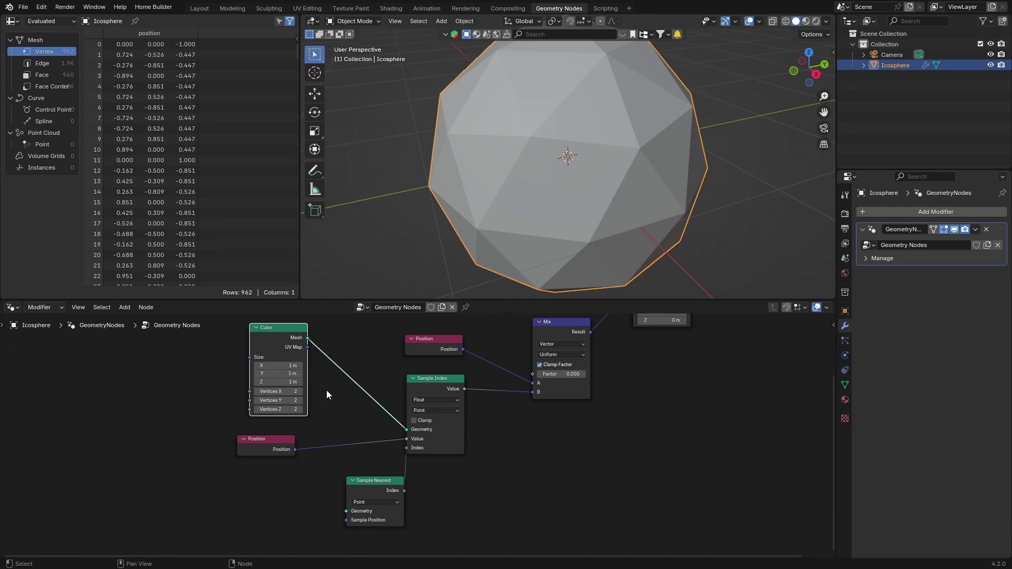
drag(307, 338, 337, 513)
scroll(399, 425, down, 1)
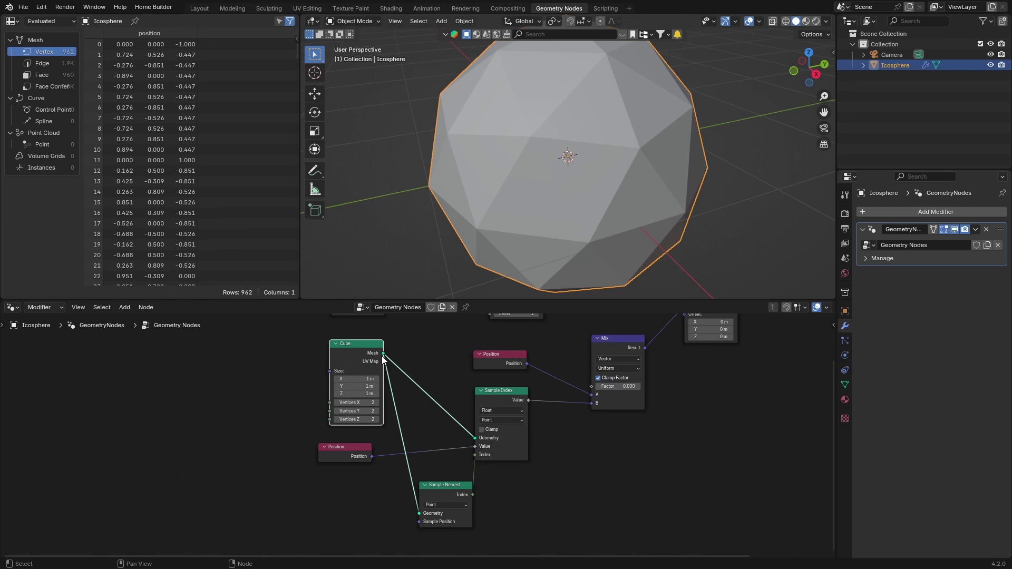
click(488, 412)
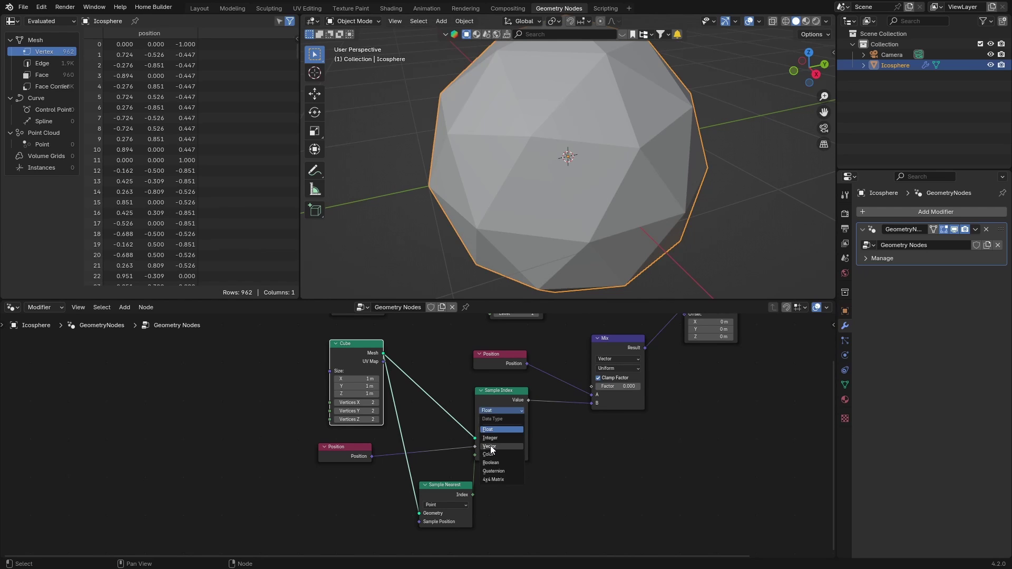
Set Sample Index to Vector and raise the Mix factor to 1.000, forming a cube
click(490, 445)
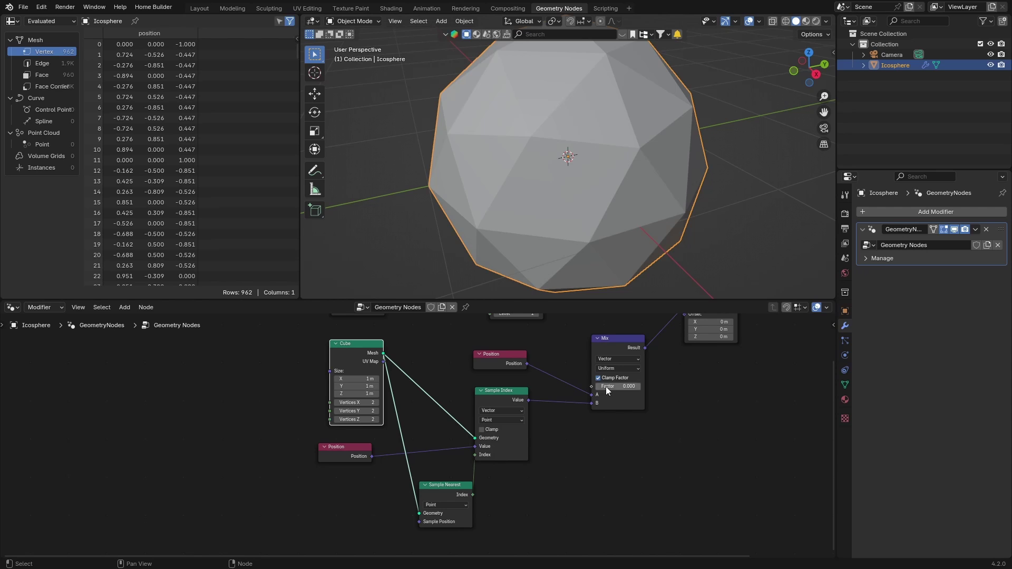
drag(606, 386, 640, 387)
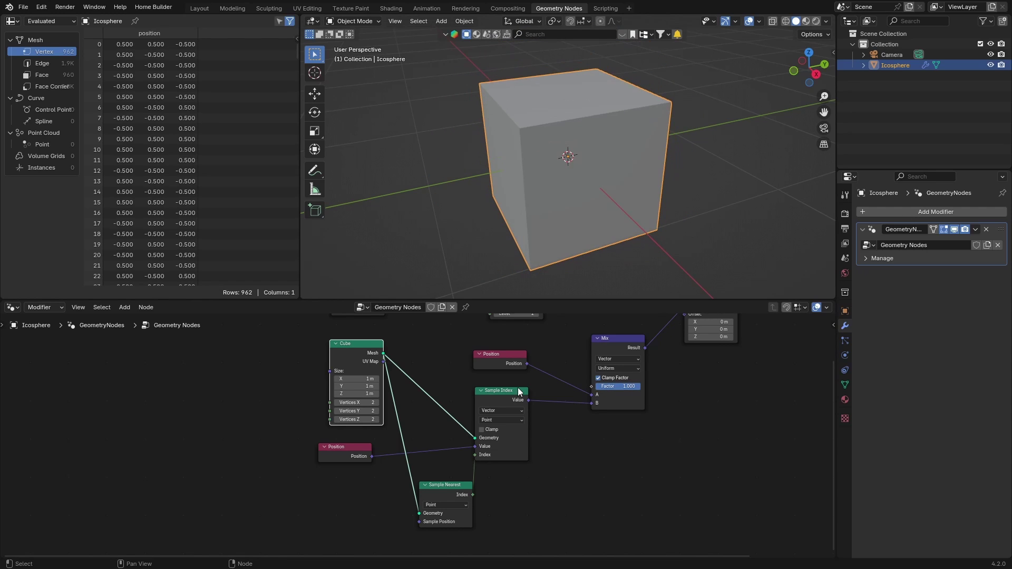
scroll(221, 413, down, 1)
middle_drag(220, 413, 167, 474)
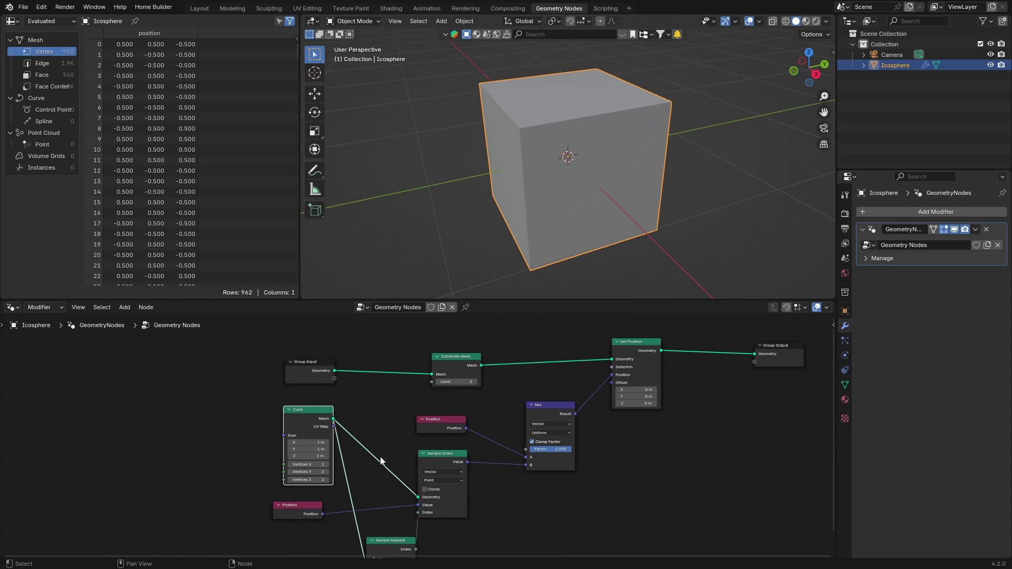
Lower the Mix factor to 0.330, leaving the shape between sphere and cube
drag(557, 451, 543, 451)
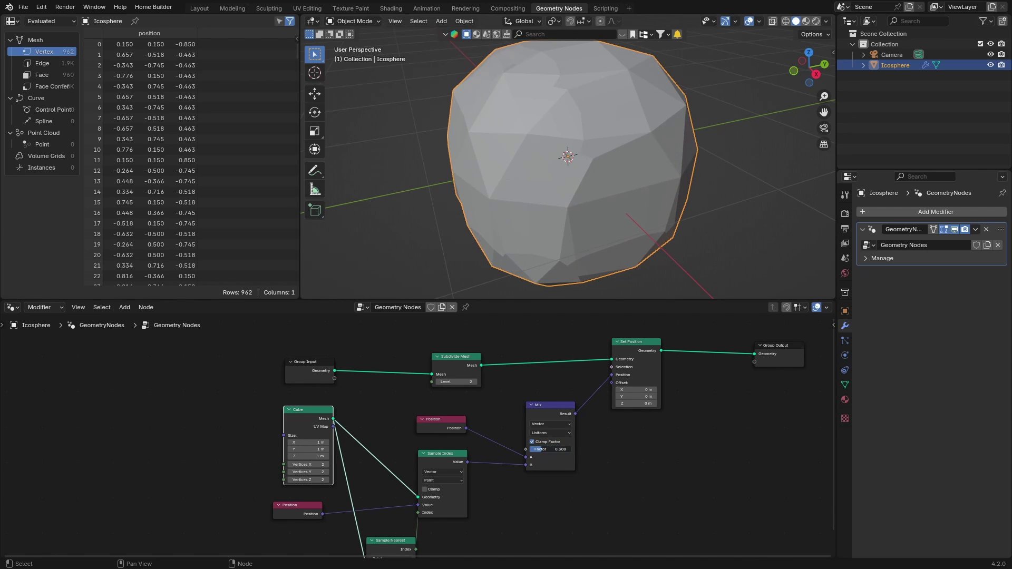